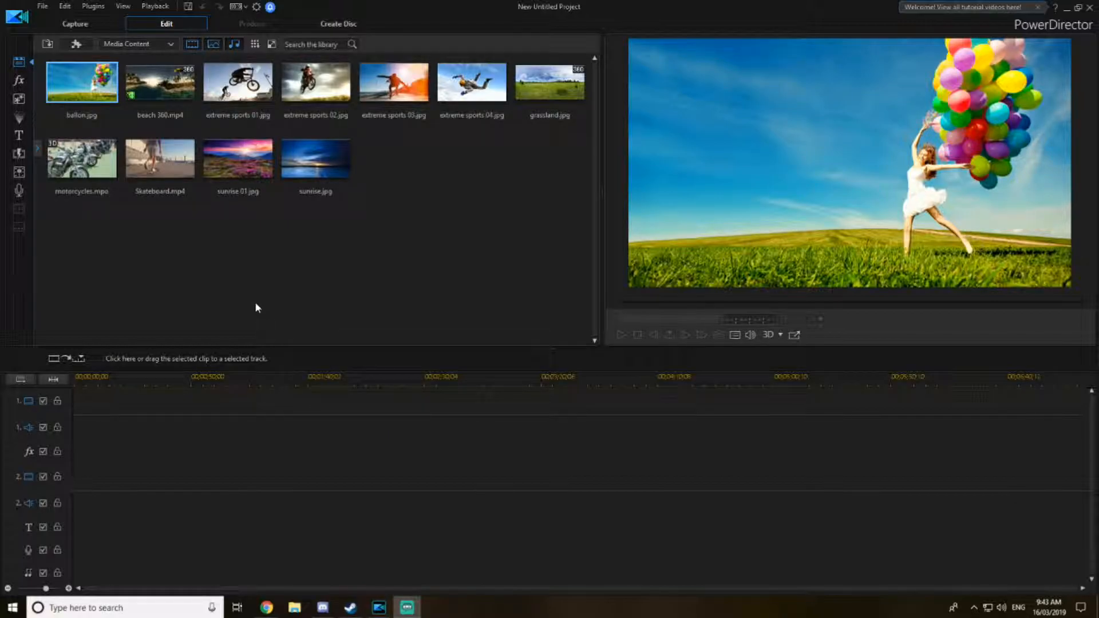
- Import the Captain Kokomo Gaming sunset image from the Captain Kokomo Media folder into the media library
{"action": "left_click", "coordinate": [48, 44]}
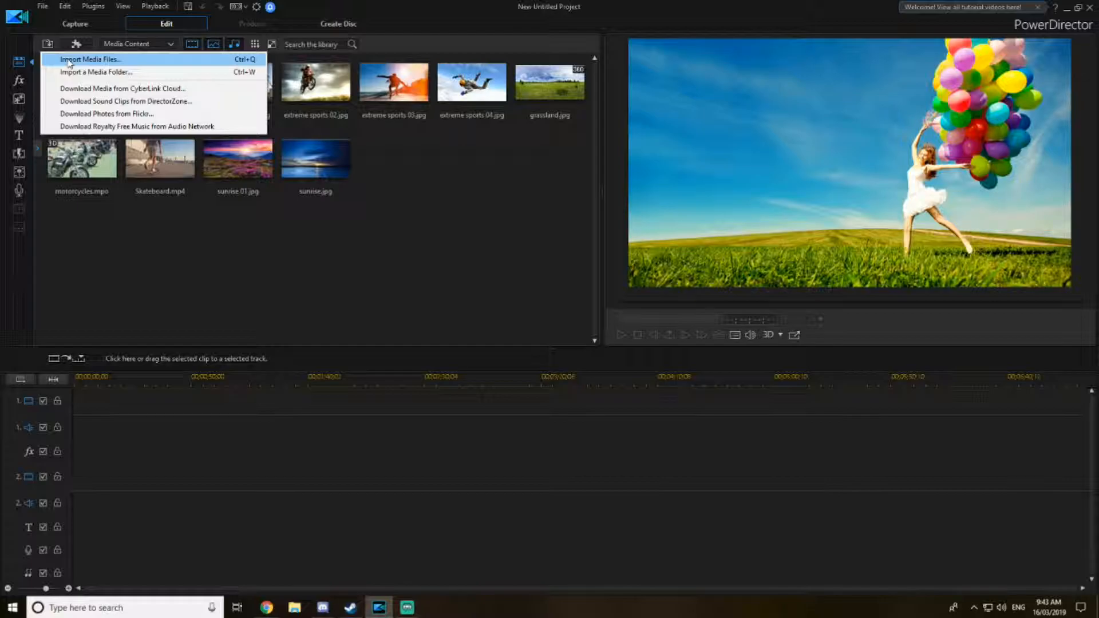
{"action": "left_click", "coordinate": [69, 60]}
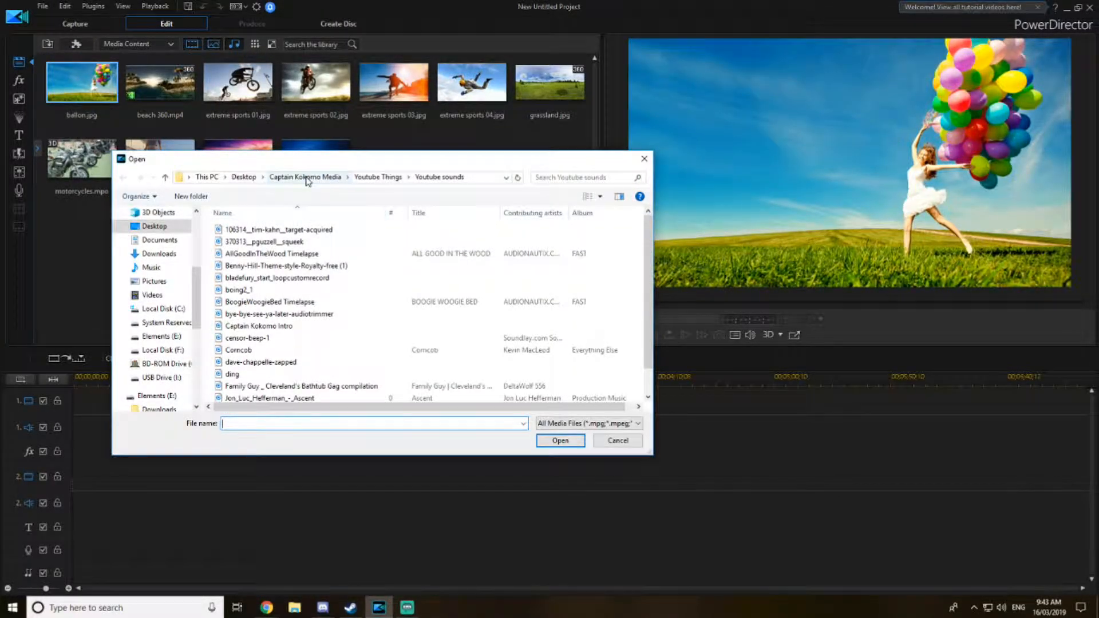
{"action": "left_click", "coordinate": [307, 178]}
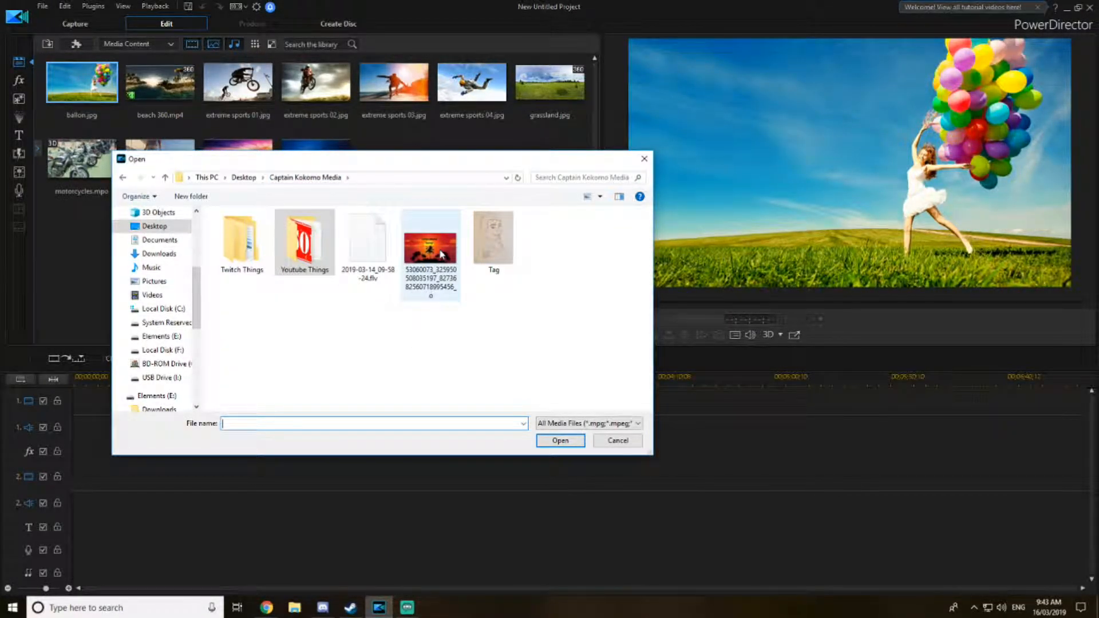
{"action": "left_click", "coordinate": [559, 441]}
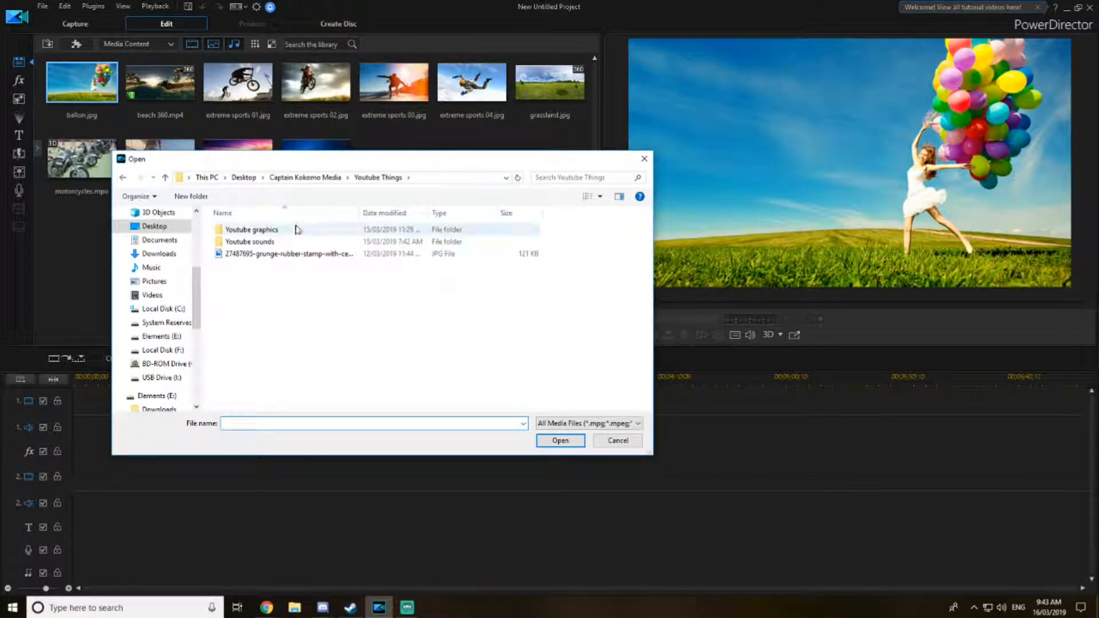
{"action": "left_click", "coordinate": [320, 178]}
{"action": "double_click", "coordinate": [422, 236]}
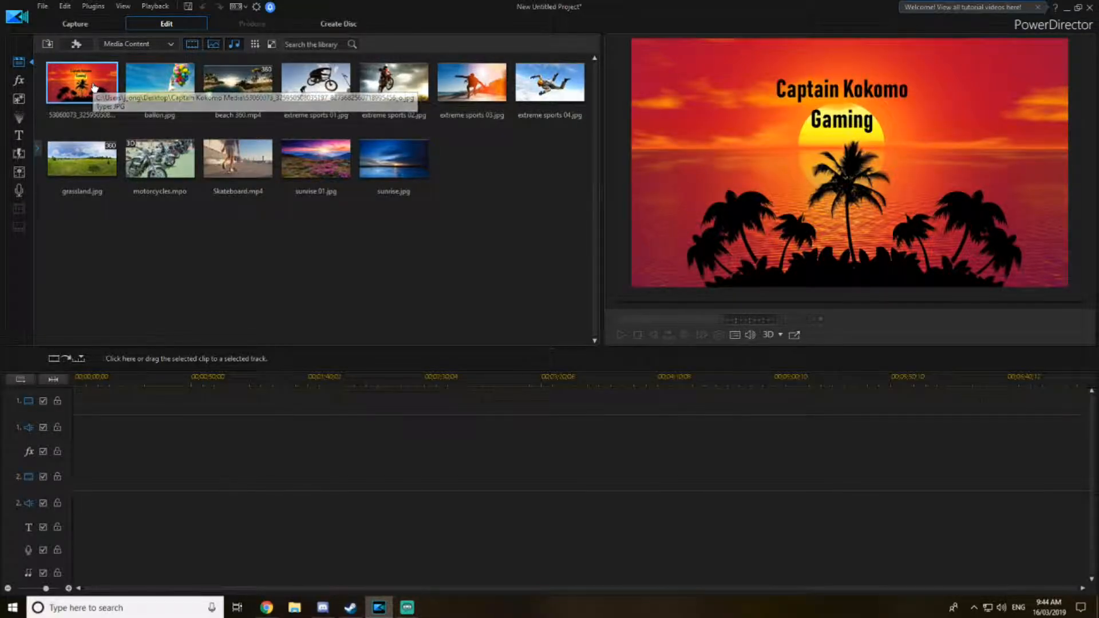
- Import the gameplay recording 2019-03-14_09-58-24.flv from the Captain Kokomo Media folder
{"action": "mouse_move", "coordinate": [124, 271]}
{"action": "left_mouse_down"}
{"action": "mouse_move", "coordinate": [118, 373]}
{"action": "mouse_move", "coordinate": [73, 405]}
{"action": "mouse_move", "coordinate": [85, 84]}
{"action": "left_mouse_up"}
{"action": "left_click", "coordinate": [47, 45]}
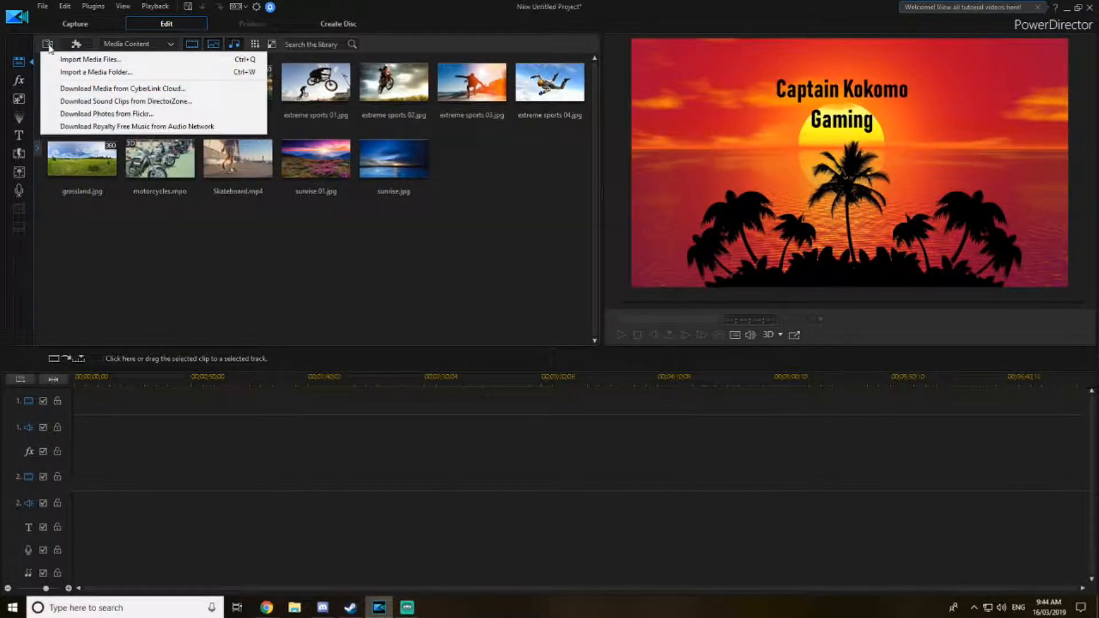
{"action": "left_click", "coordinate": [89, 59]}
{"action": "left_click", "coordinate": [378, 258]}
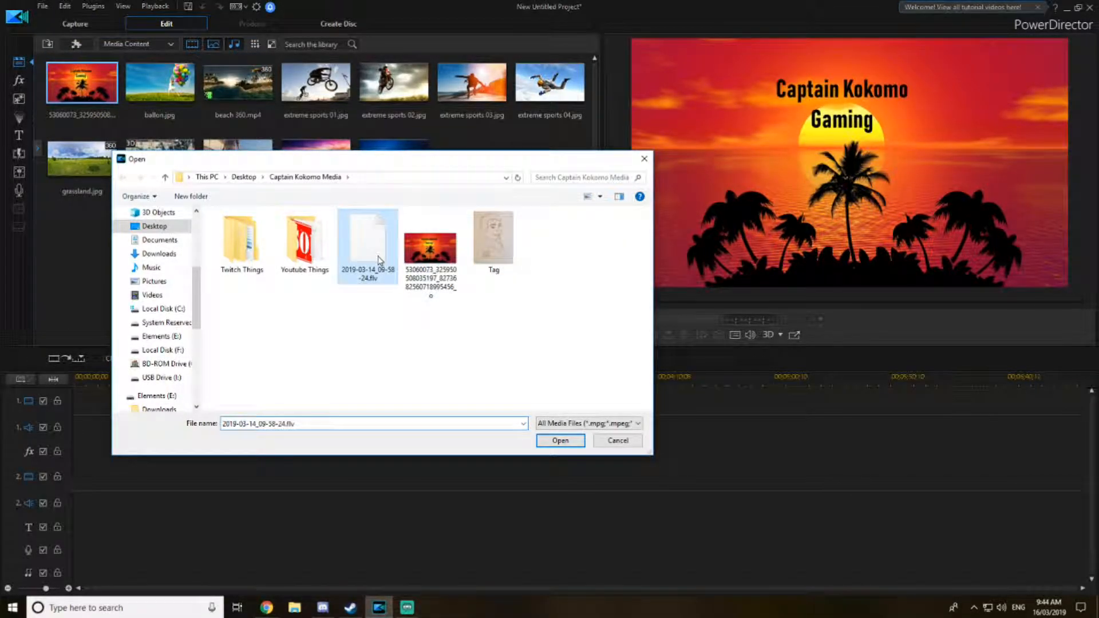
{"action": "left_click", "coordinate": [561, 441]}
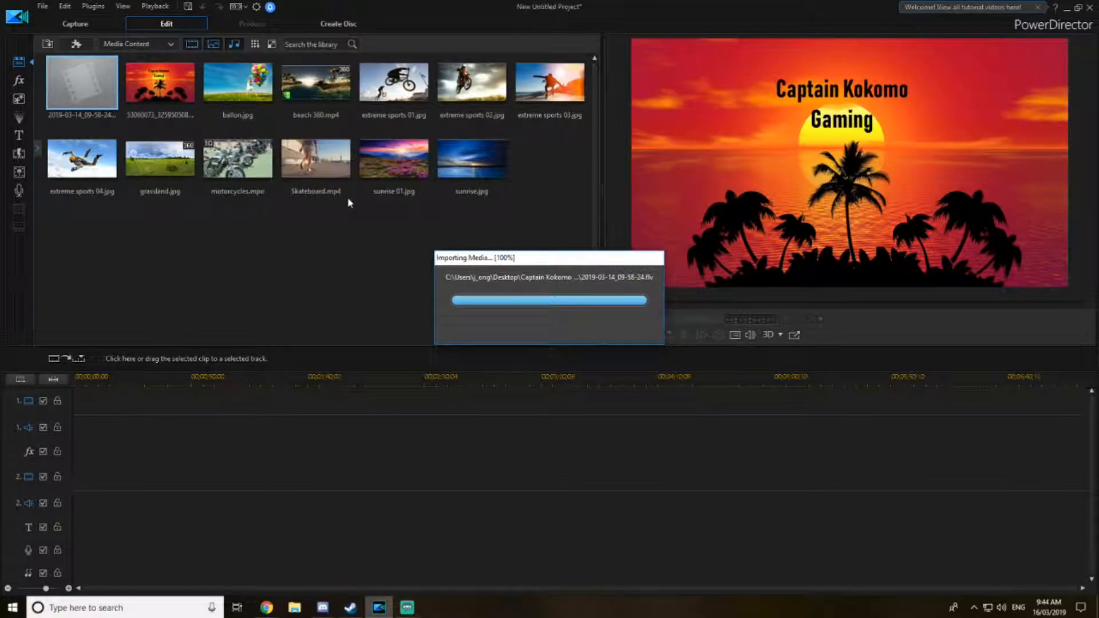
- Place the gameplay recording on the first video track and insert the title image before it, moving all clips
{"action": "left_click_drag", "start_coordinate": [91, 89], "coordinate": [75, 405]}
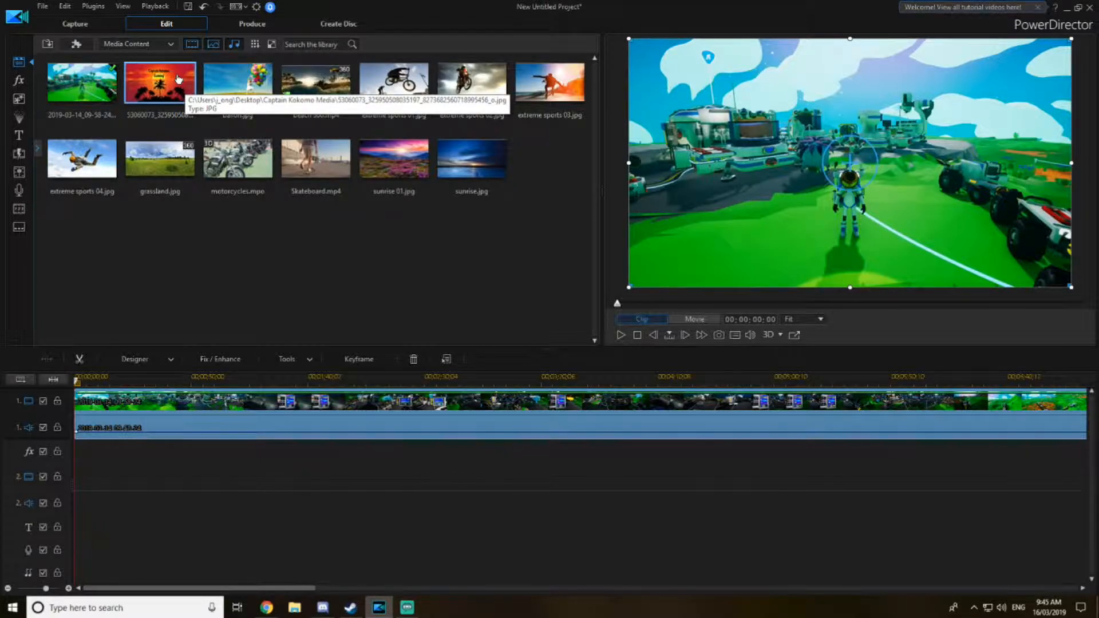
{"action": "left_click_drag", "start_coordinate": [178, 79], "coordinate": [79, 406]}
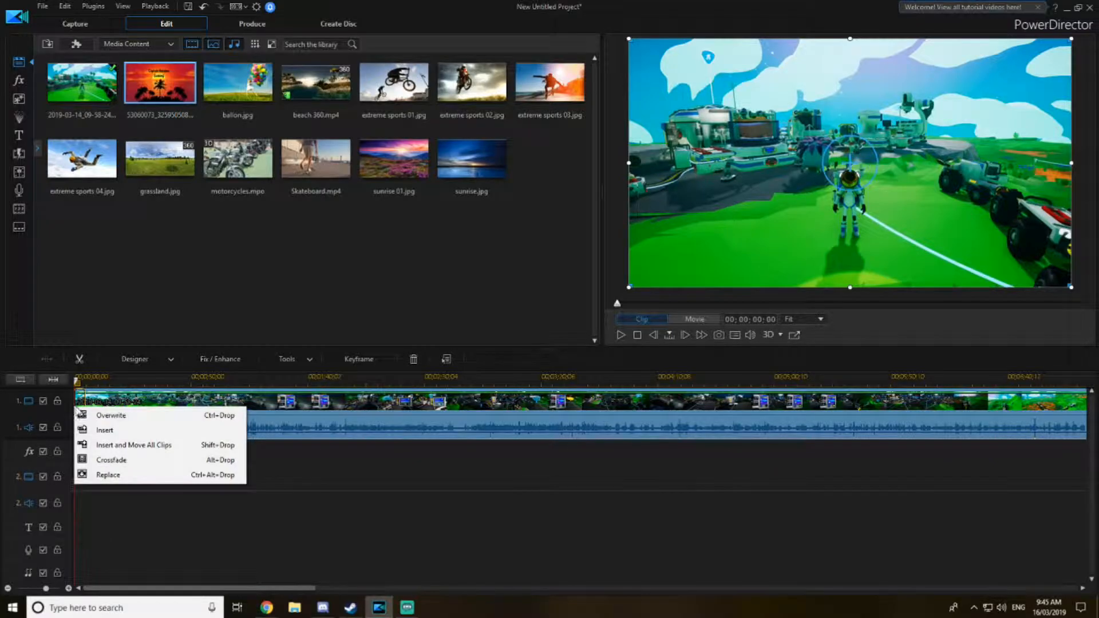
{"action": "left_click", "coordinate": [133, 446]}
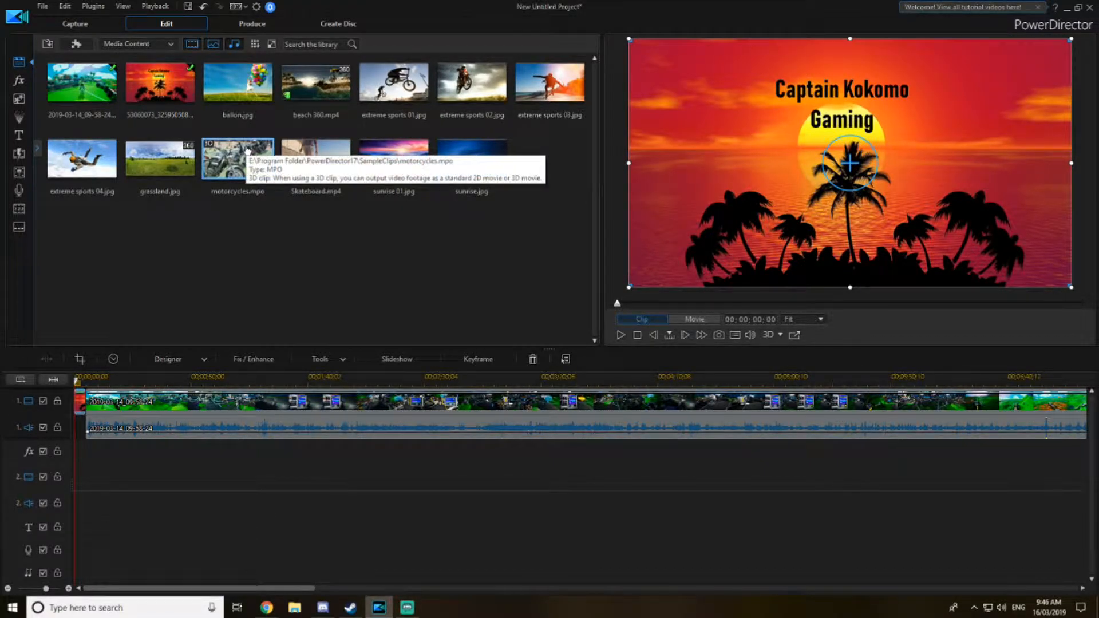
- Import the Captain Kokomo Intro audio from the Youtube Things > Youtube sounds folder
{"action": "left_click", "coordinate": [48, 45]}
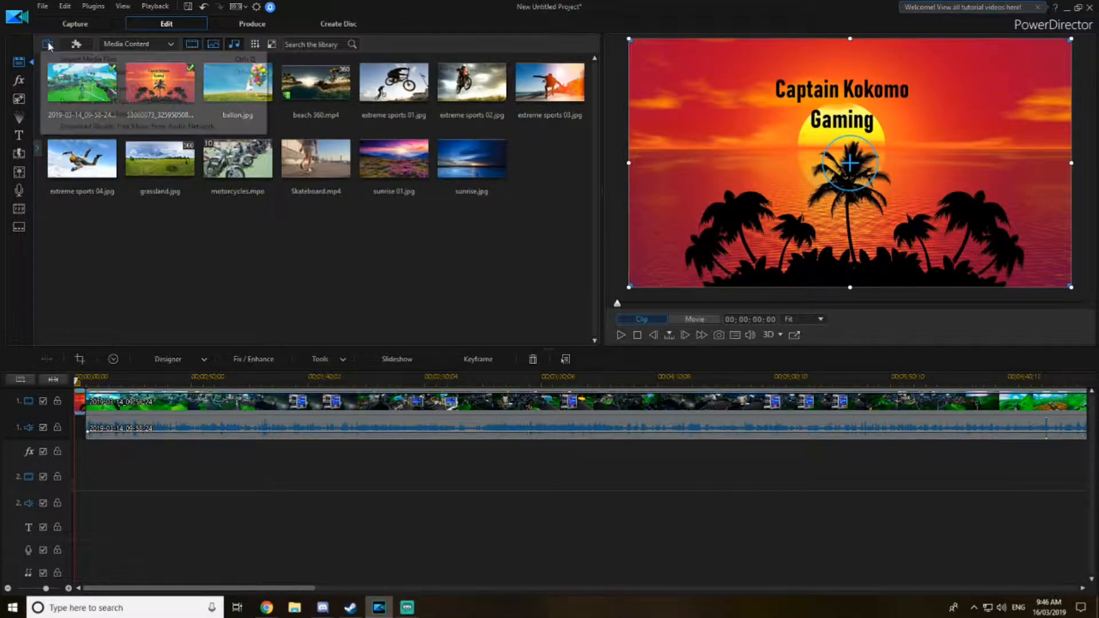
{"action": "left_click", "coordinate": [96, 60]}
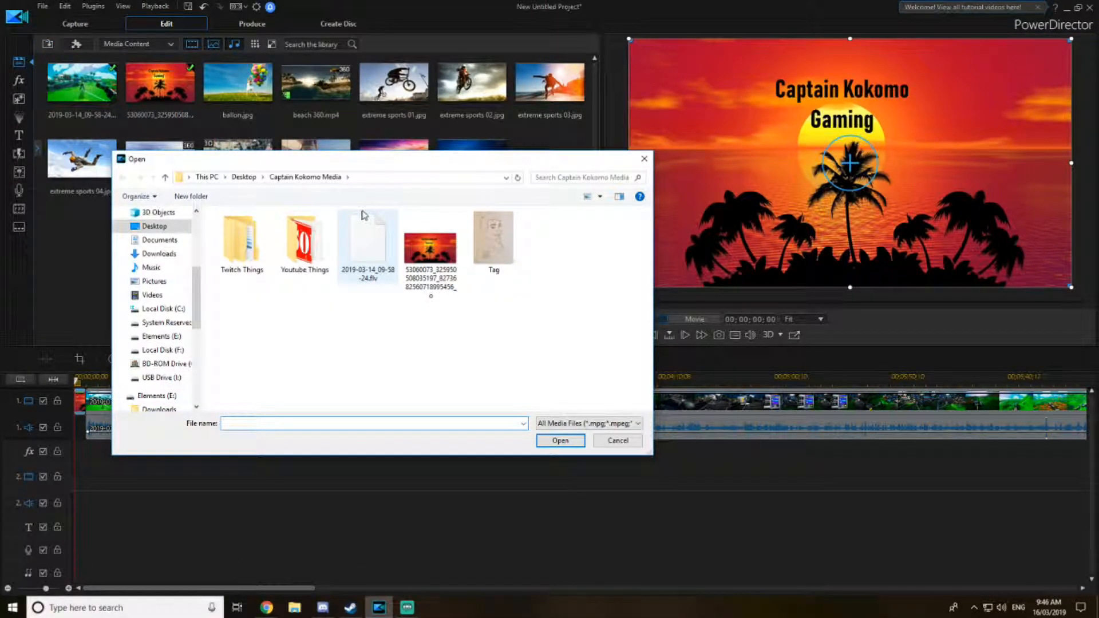
{"action": "double_click", "coordinate": [302, 242]}
{"action": "double_click", "coordinate": [298, 243]}
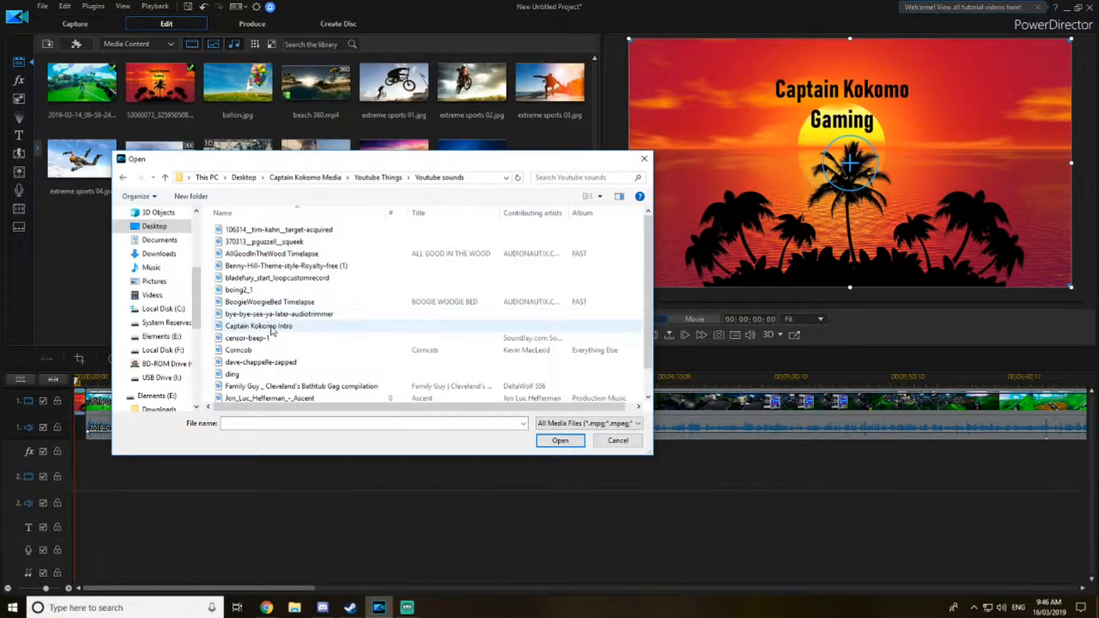
{"action": "double_click", "coordinate": [271, 327]}
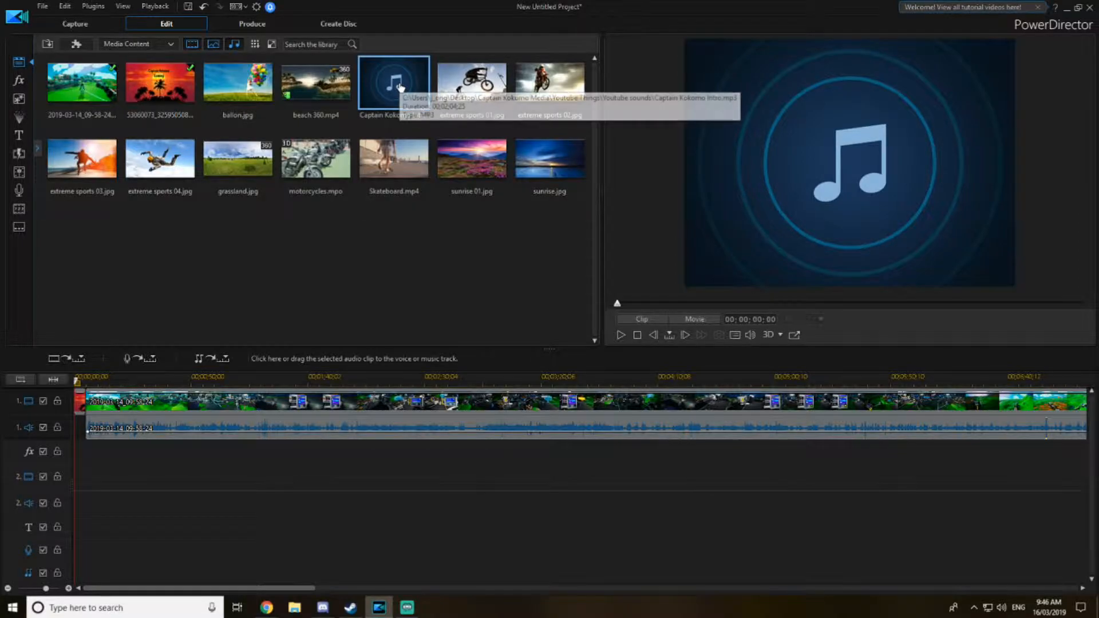
- Add the Captain Kokomo Intro audio to the start of the first audio track using Trim to Fit
{"action": "left_click_drag", "start_coordinate": [401, 87], "coordinate": [77, 428]}
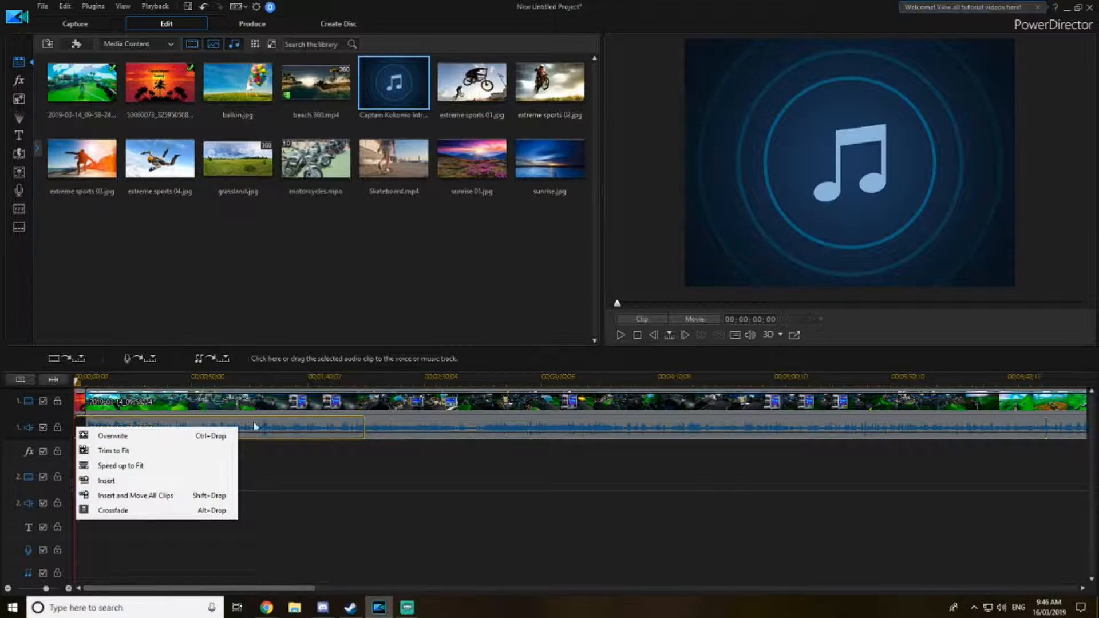
{"action": "left_click", "coordinate": [125, 452]}
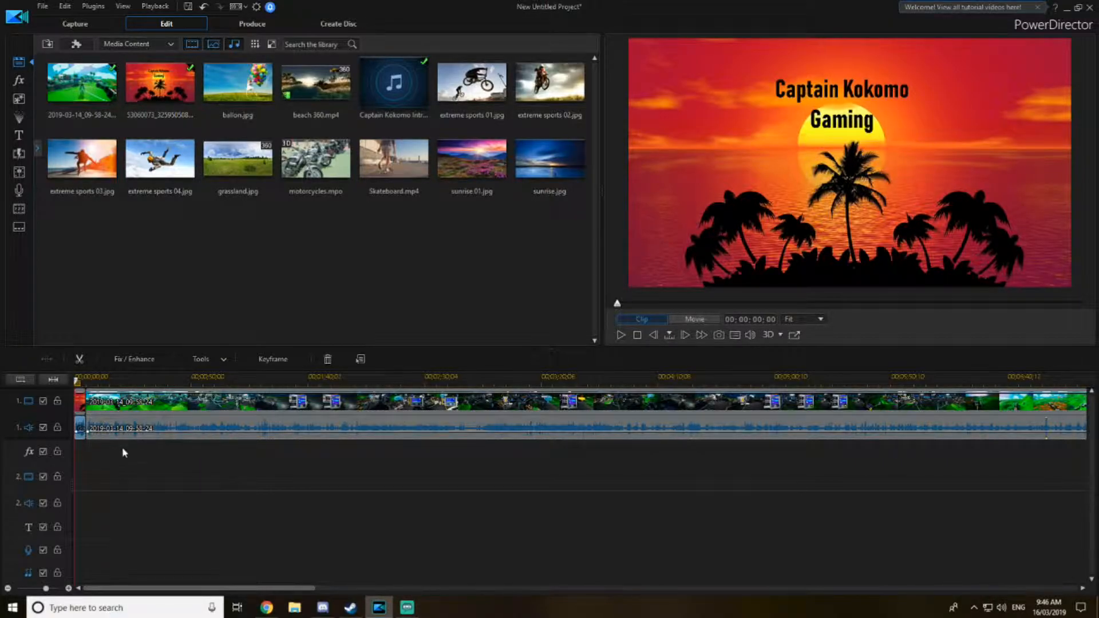
{"action": "left_click", "coordinate": [143, 486]}
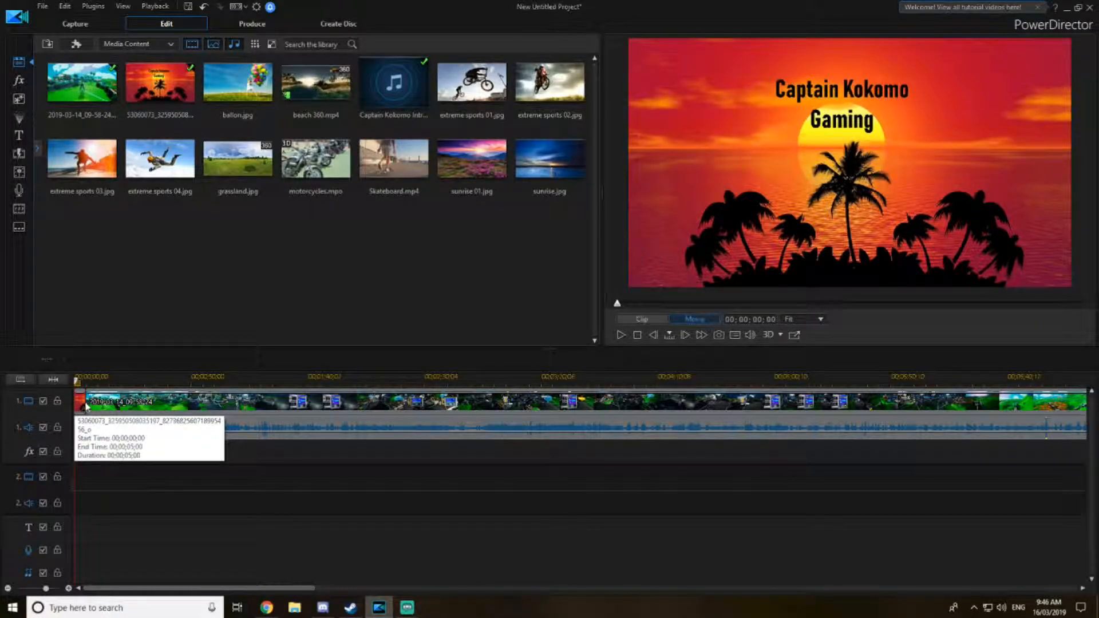
{"action": "left_click", "coordinate": [87, 405]}
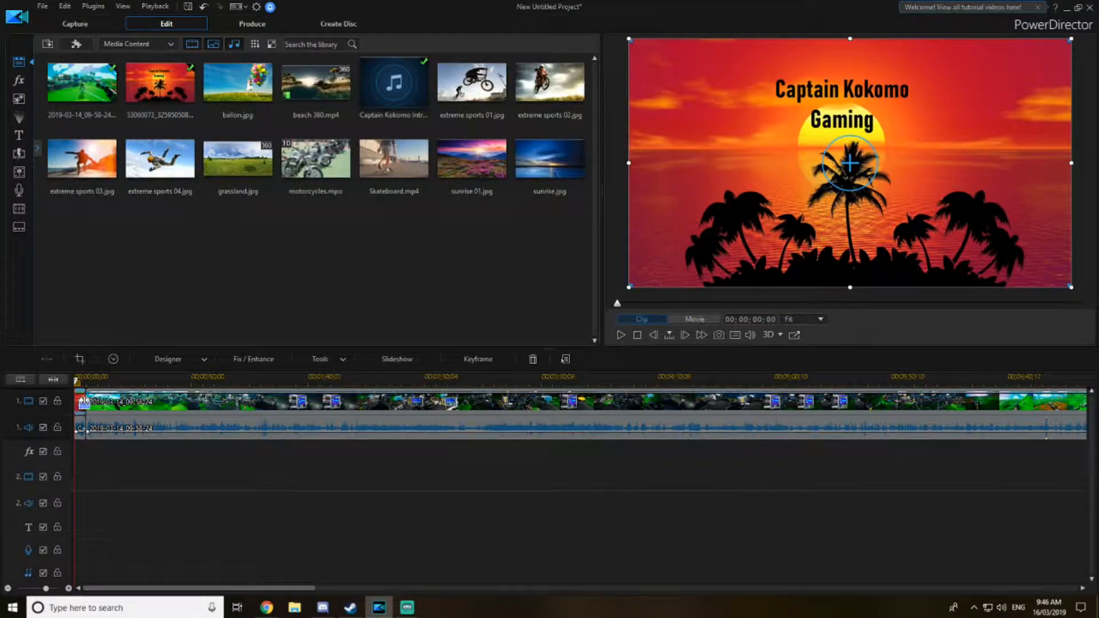
{"action": "double_click", "coordinate": [87, 405]}
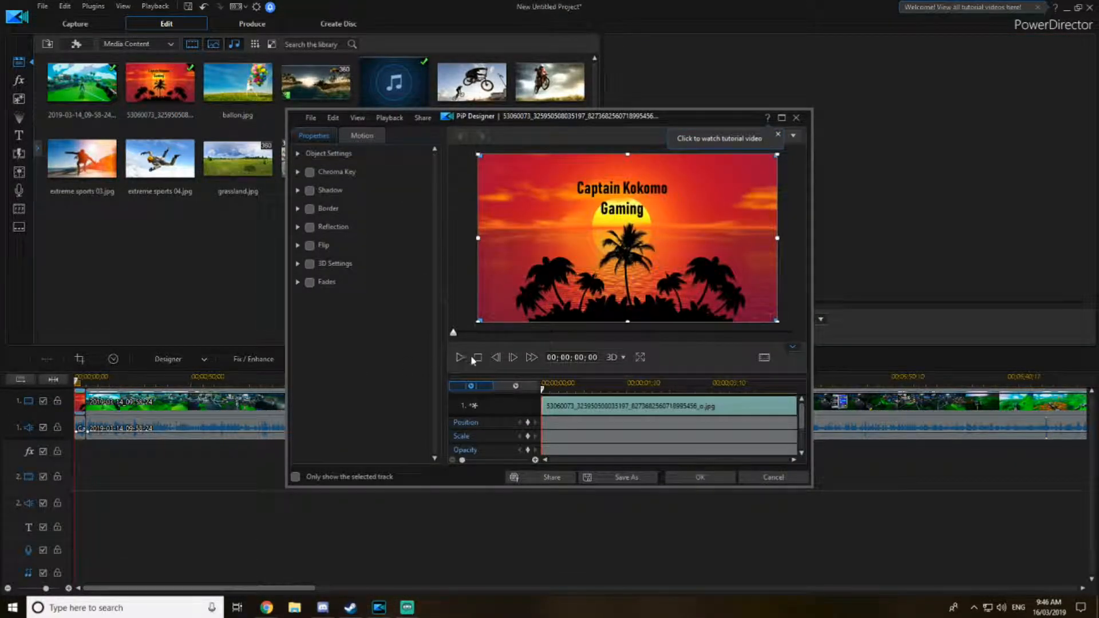
{"action": "left_click", "coordinate": [759, 484]}
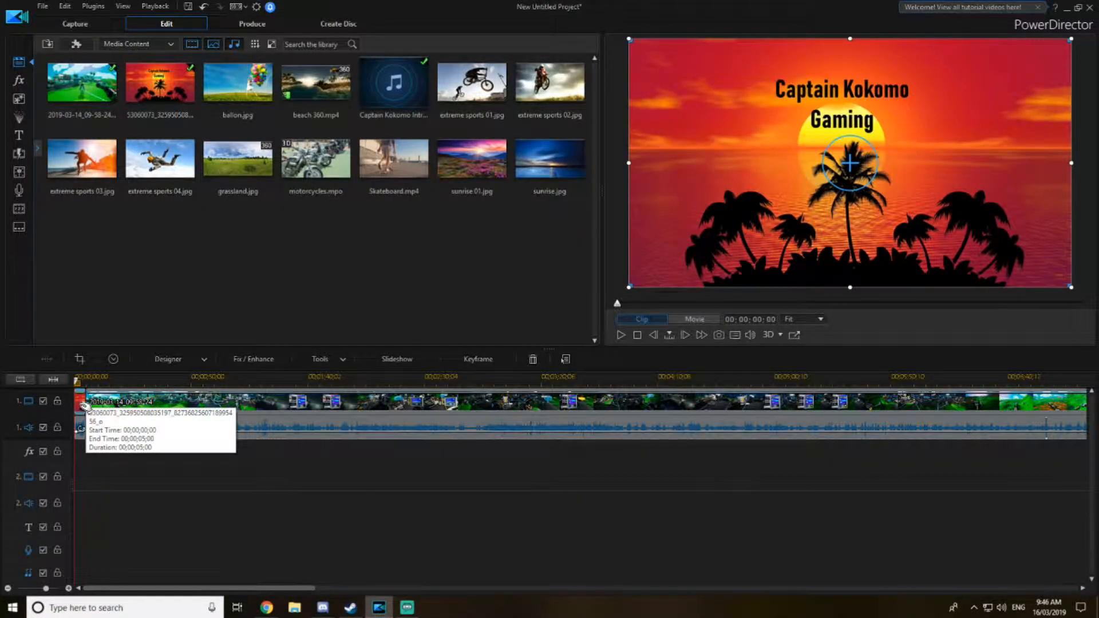
{"action": "mouse_move", "coordinate": [86, 404]}
{"action": "left_mouse_down"}
{"action": "mouse_move", "coordinate": [106, 404]}
{"action": "mouse_move", "coordinate": [87, 405]}
{"action": "left_mouse_up"}
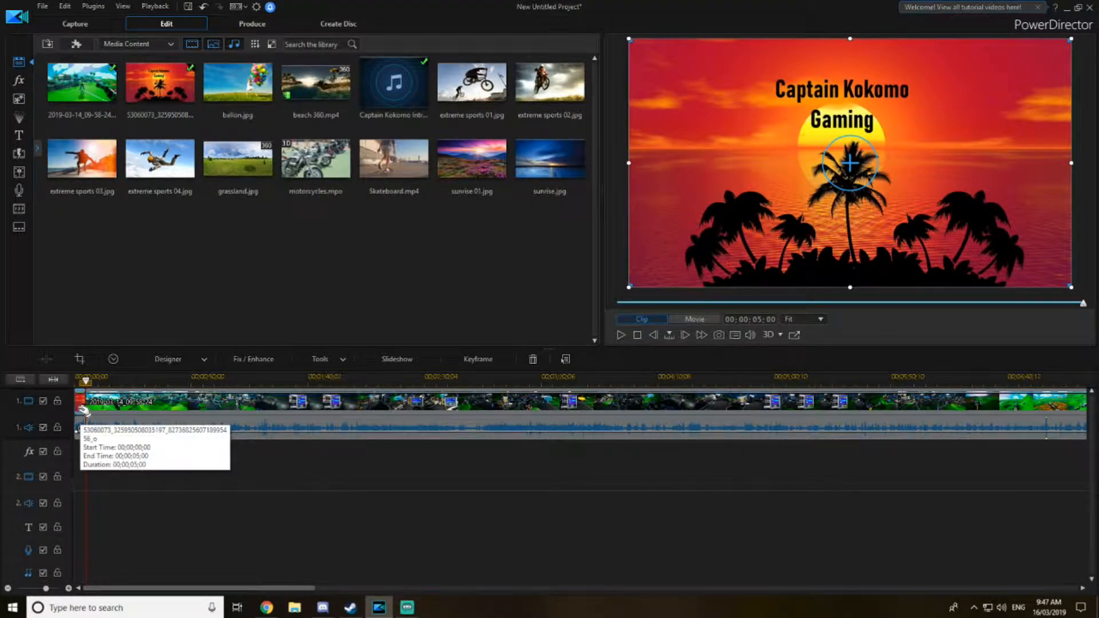
{"action": "left_click", "coordinate": [81, 432]}
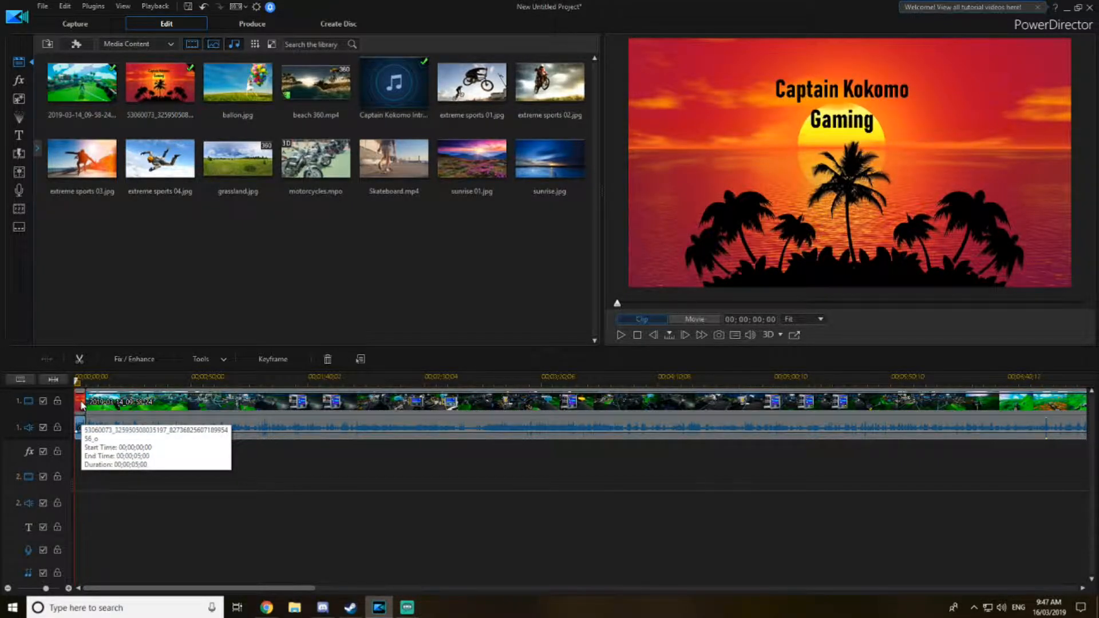
- Browse the transition library categories and preview available transitions
{"action": "left_click", "coordinate": [20, 155]}
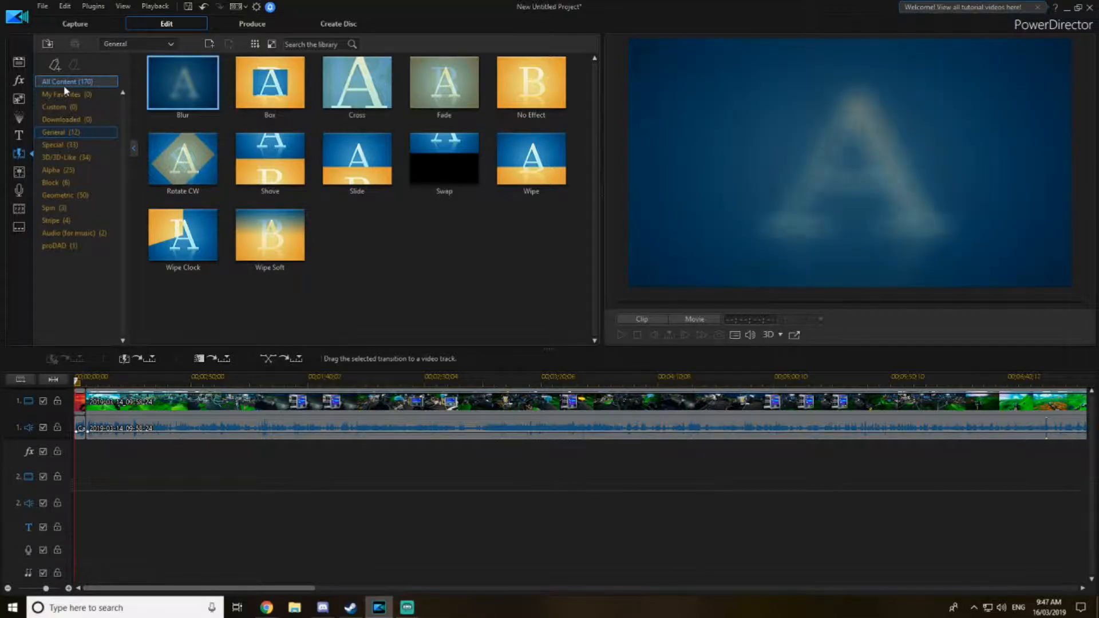
{"action": "left_click", "coordinate": [65, 84]}
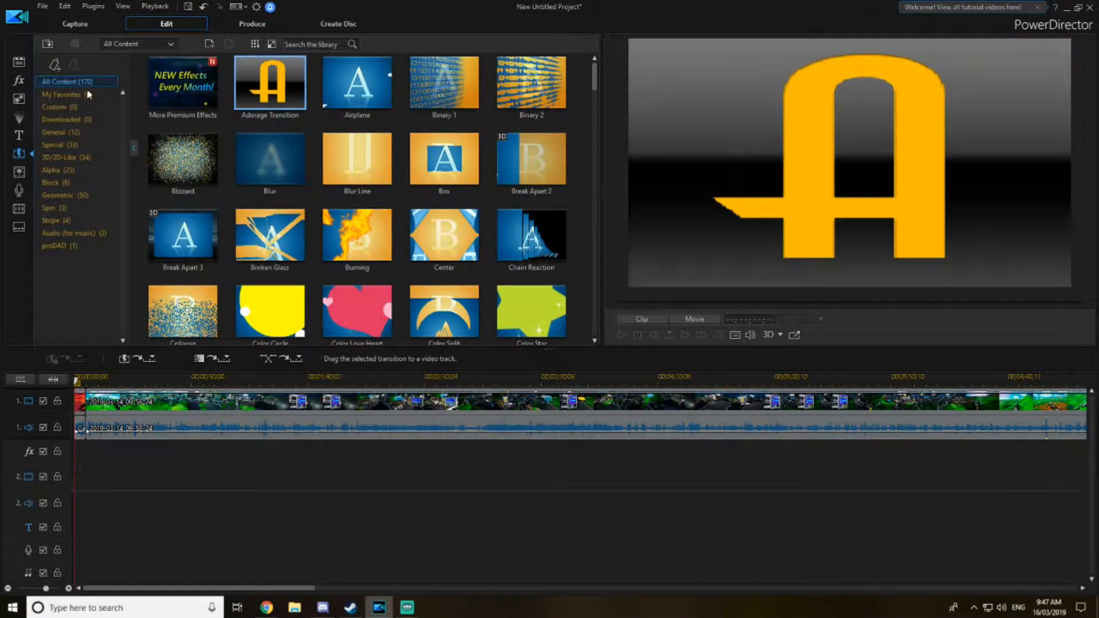
{"action": "scroll", "coordinate": [407, 229], "scroll_direction": "down", "scroll_amount": 15}
{"action": "scroll", "coordinate": [408, 229], "scroll_direction": "down", "scroll_amount": 10}
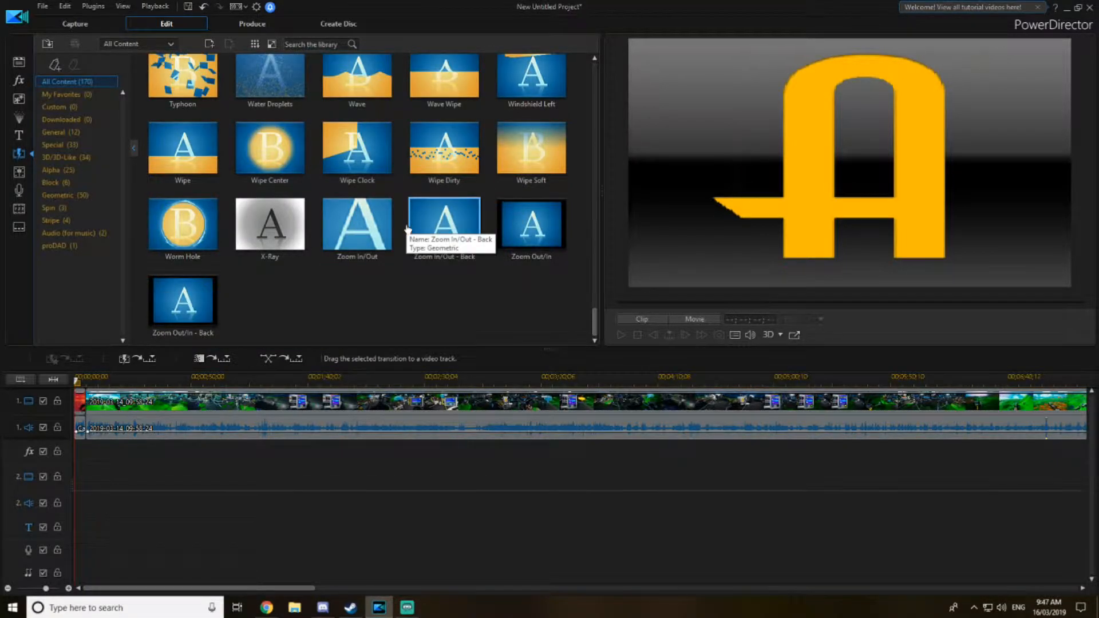
{"action": "scroll", "coordinate": [408, 229], "scroll_direction": "up", "scroll_amount": 20}
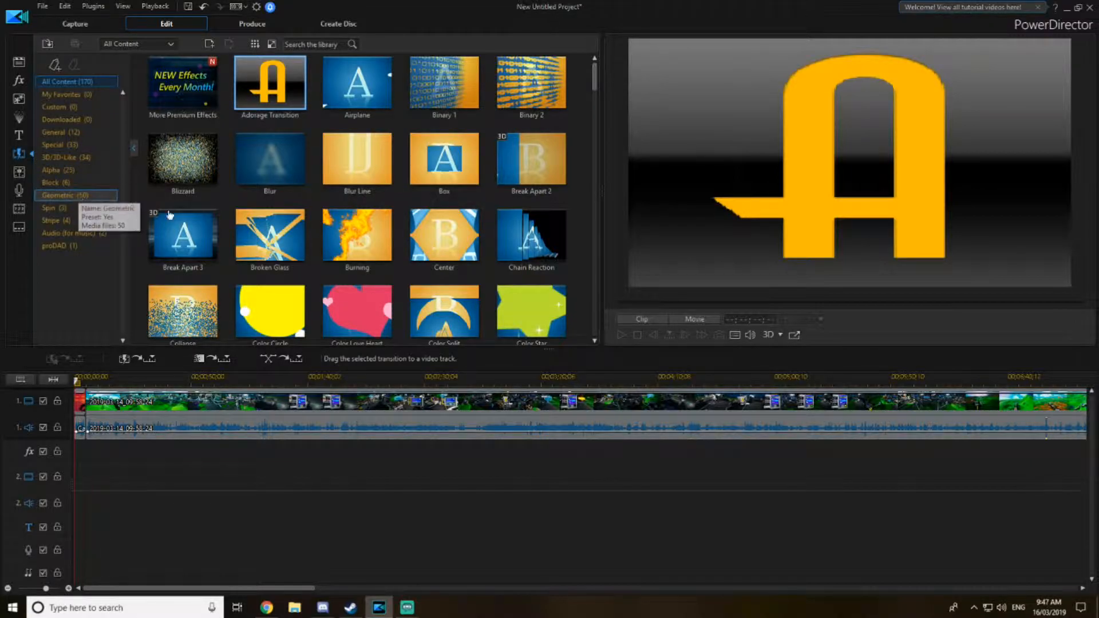
{"action": "left_click", "coordinate": [362, 231]}
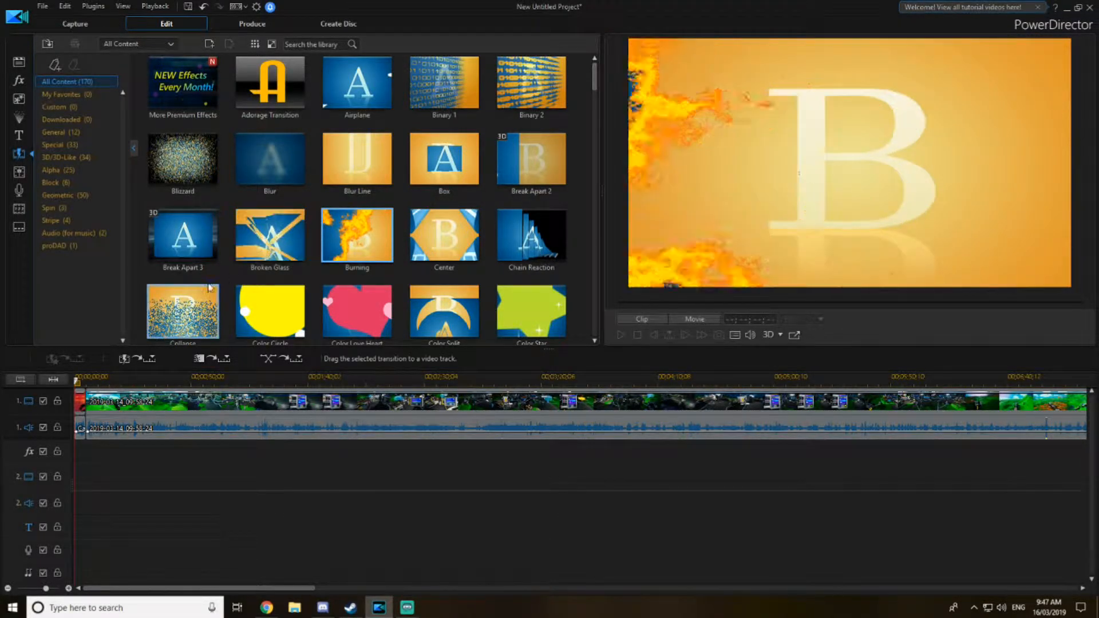
{"action": "scroll", "coordinate": [205, 289], "scroll_direction": "down", "scroll_amount": 5}
{"action": "left_click", "coordinate": [527, 182]}
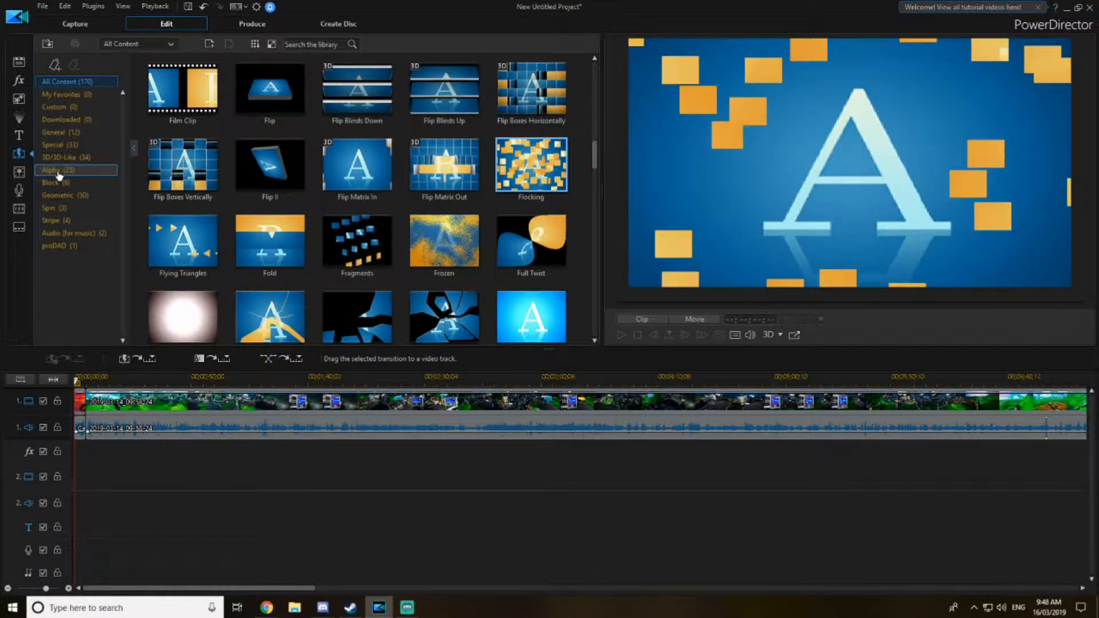
- Add the Ripple transition from the Special category between the title image and the gameplay clip
{"action": "left_click", "coordinate": [58, 144]}
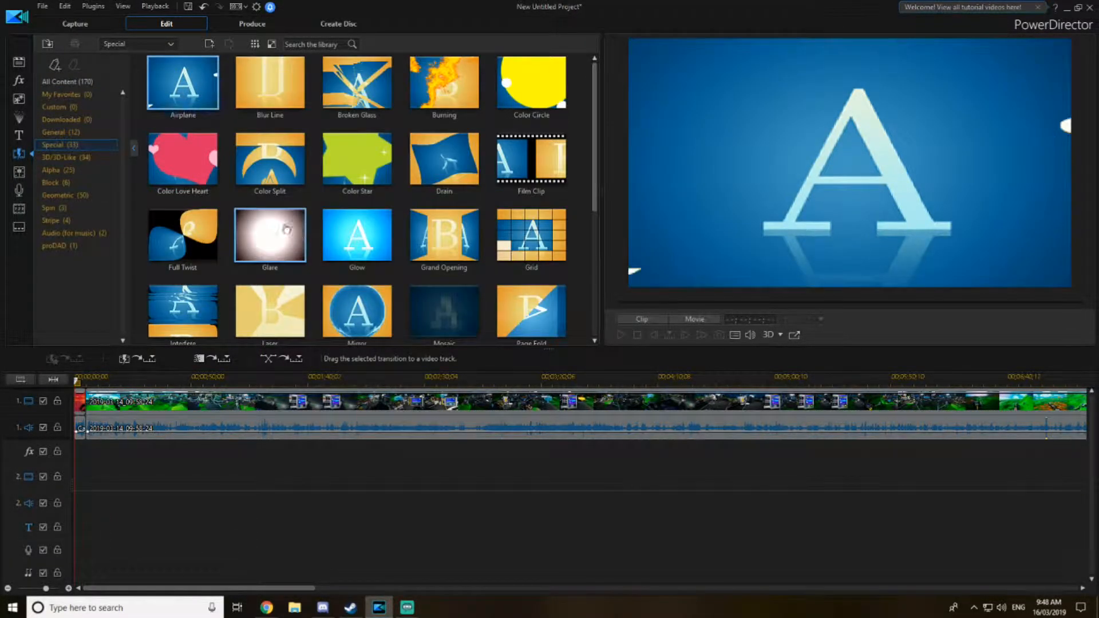
{"action": "scroll", "coordinate": [280, 232], "scroll_direction": "down", "scroll_amount": 3}
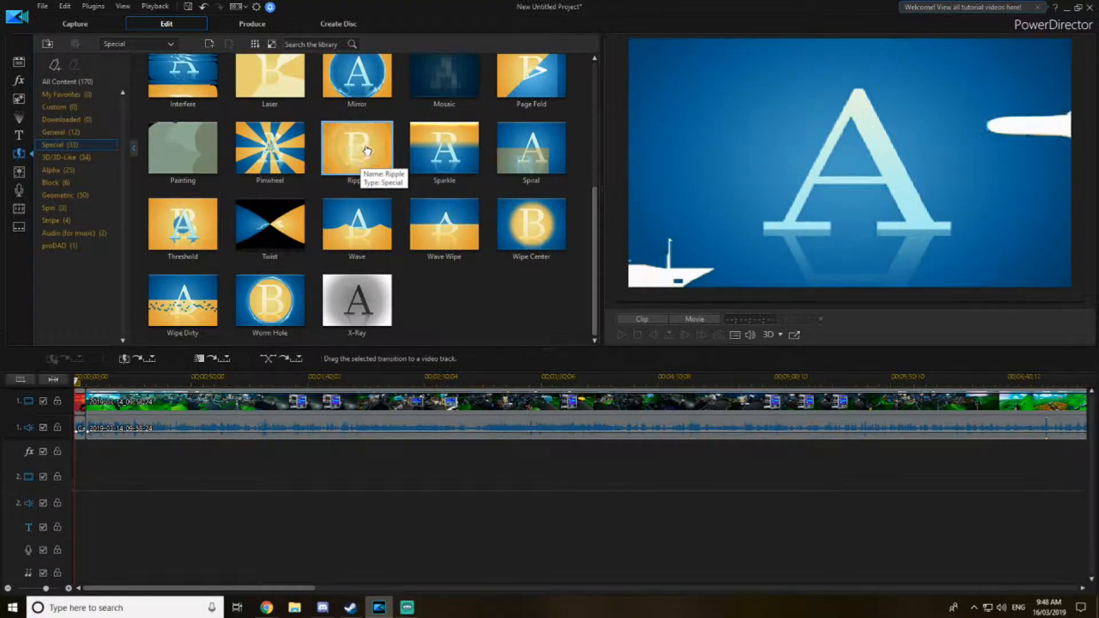
{"action": "left_click_drag", "start_coordinate": [367, 150], "coordinate": [84, 407]}
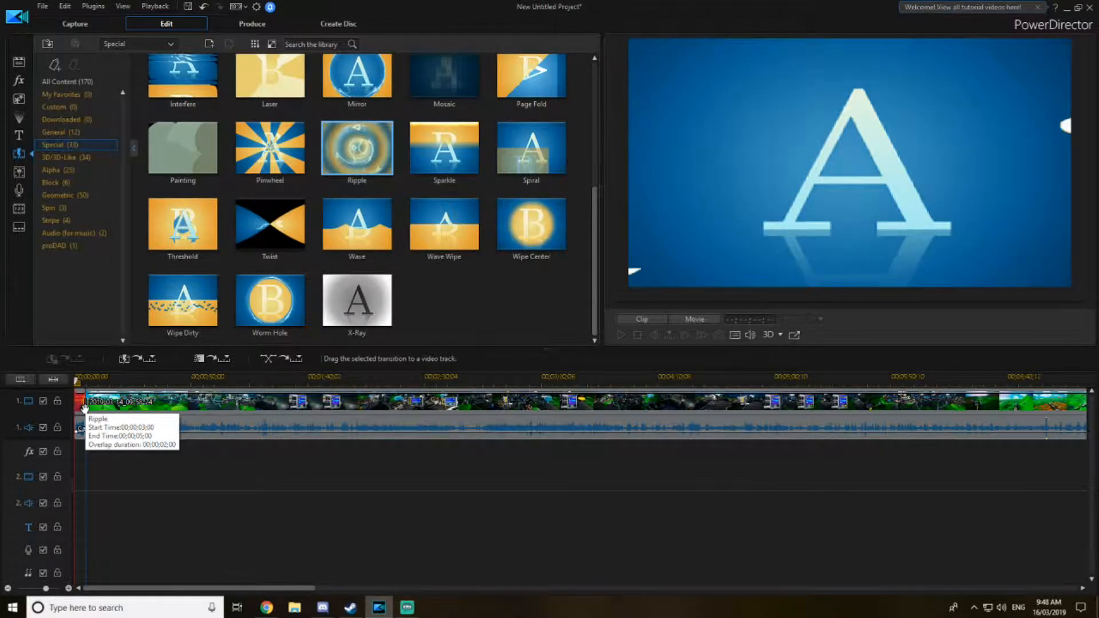
- Open the Ripple transition's settings and set its behavior to Cross
{"action": "left_click", "coordinate": [87, 410]}
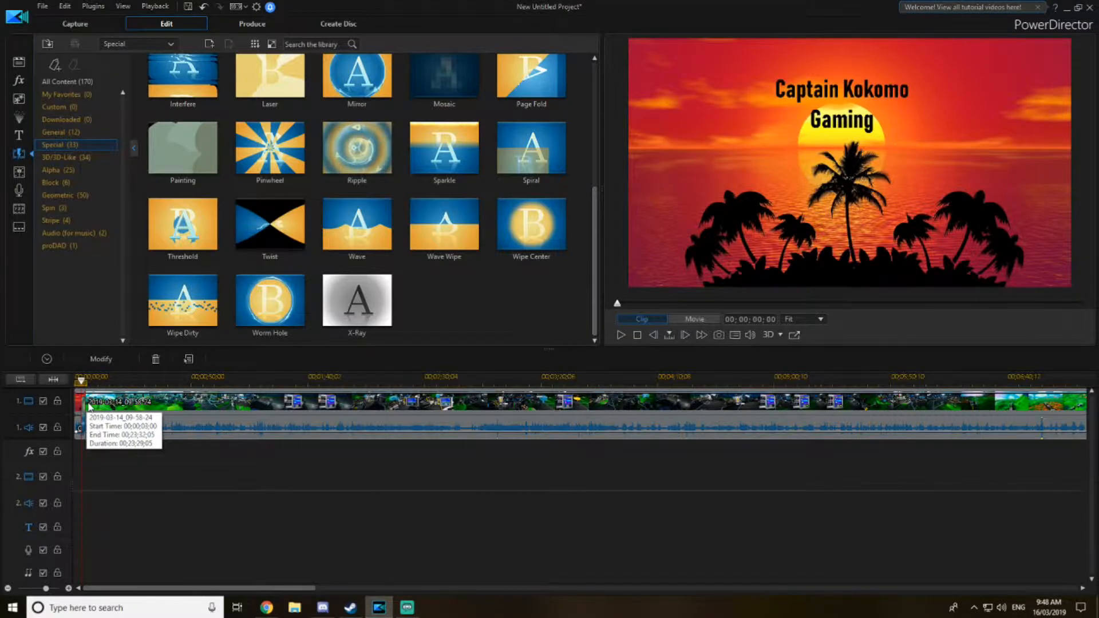
{"action": "double_click", "coordinate": [83, 411]}
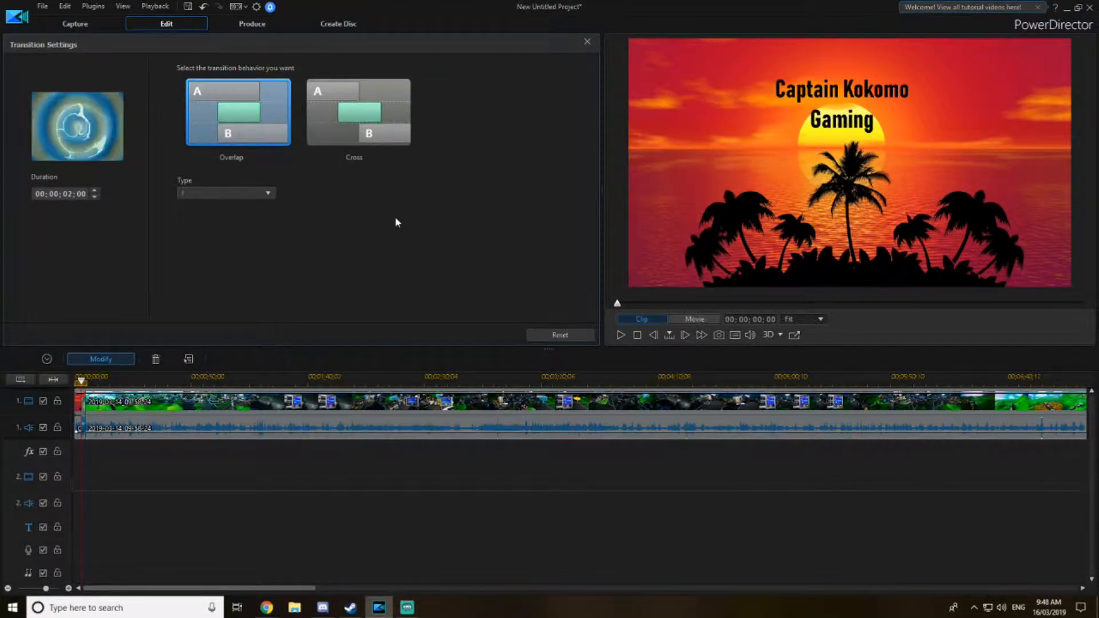
{"action": "left_click", "coordinate": [359, 138]}
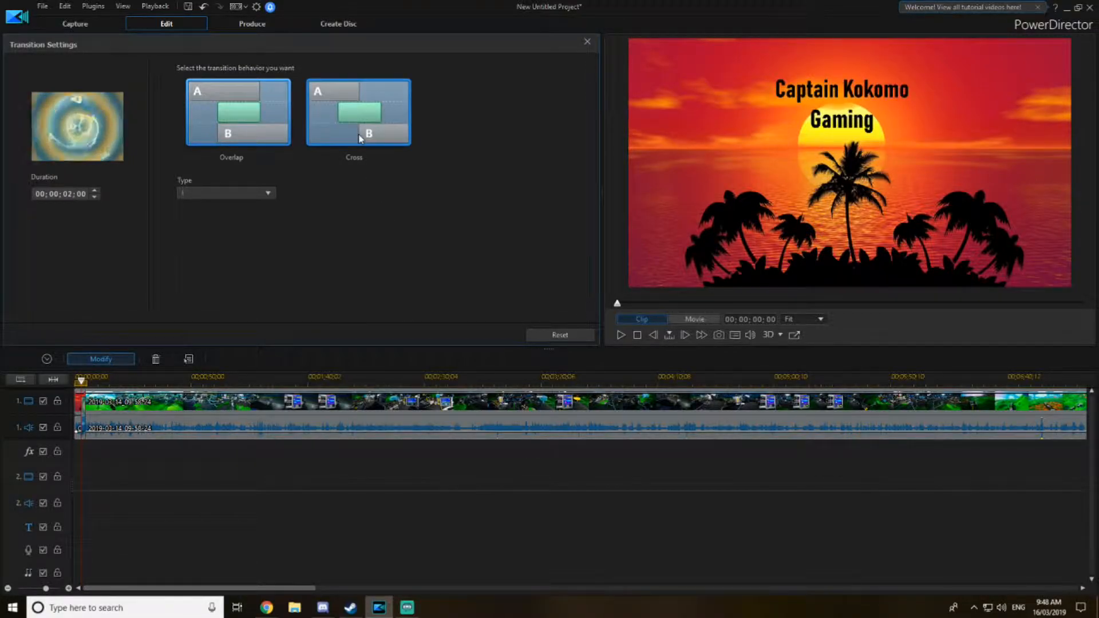
- Switch the Ripple transition's behavior to Overlap and close the transition settings
{"action": "left_click", "coordinate": [227, 138]}
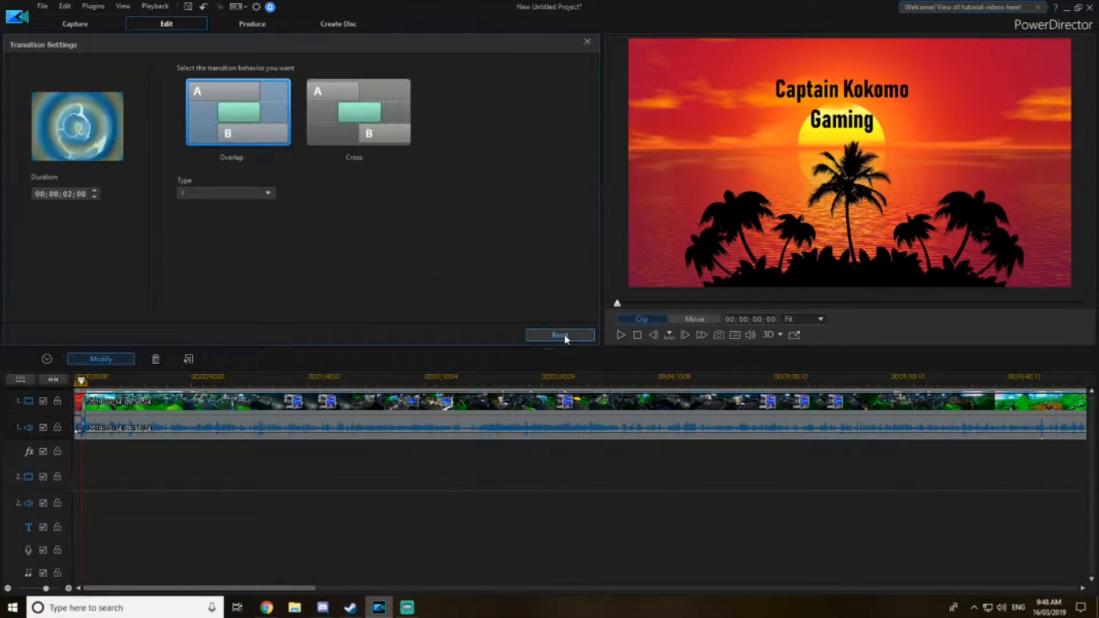
{"action": "left_click", "coordinate": [588, 42]}
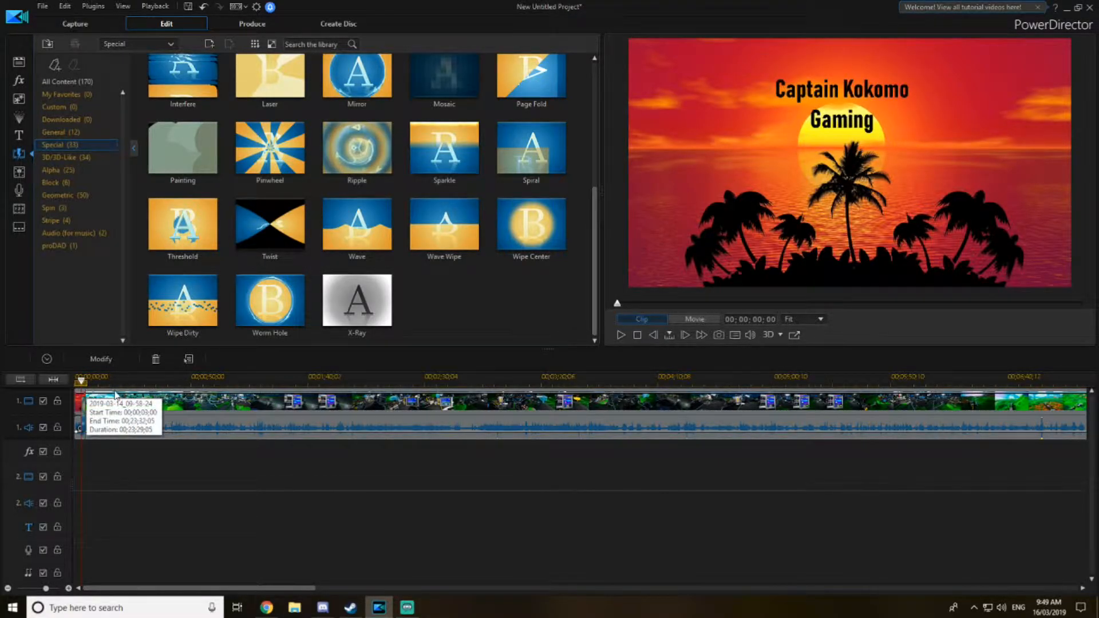
- Zoom into the start of the timeline and play back the title image and transition to preview them
{"action": "scroll", "coordinate": [128, 414], "scroll_direction": "up", "scroll_amount": 3}
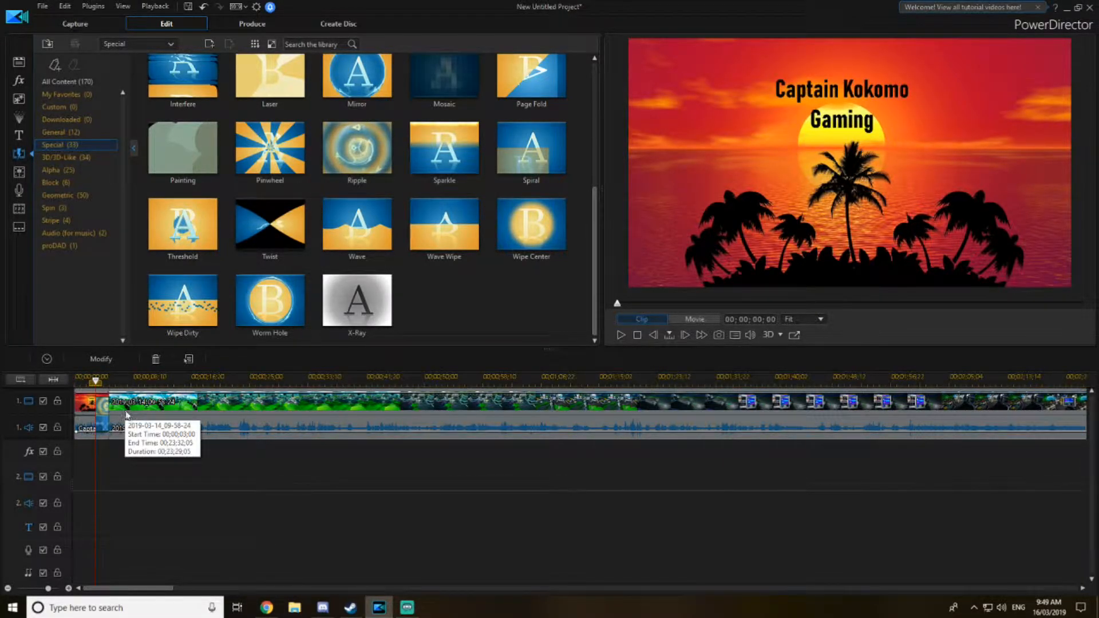
{"action": "scroll", "coordinate": [127, 414], "scroll_direction": "up", "scroll_amount": 2}
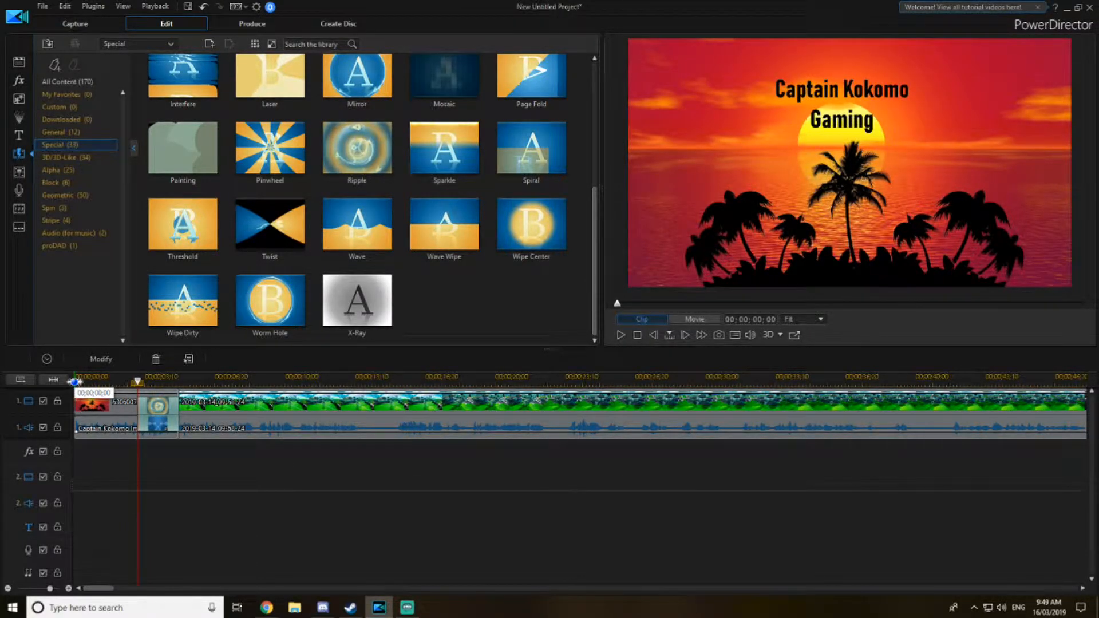
{"action": "left_click", "coordinate": [94, 404]}
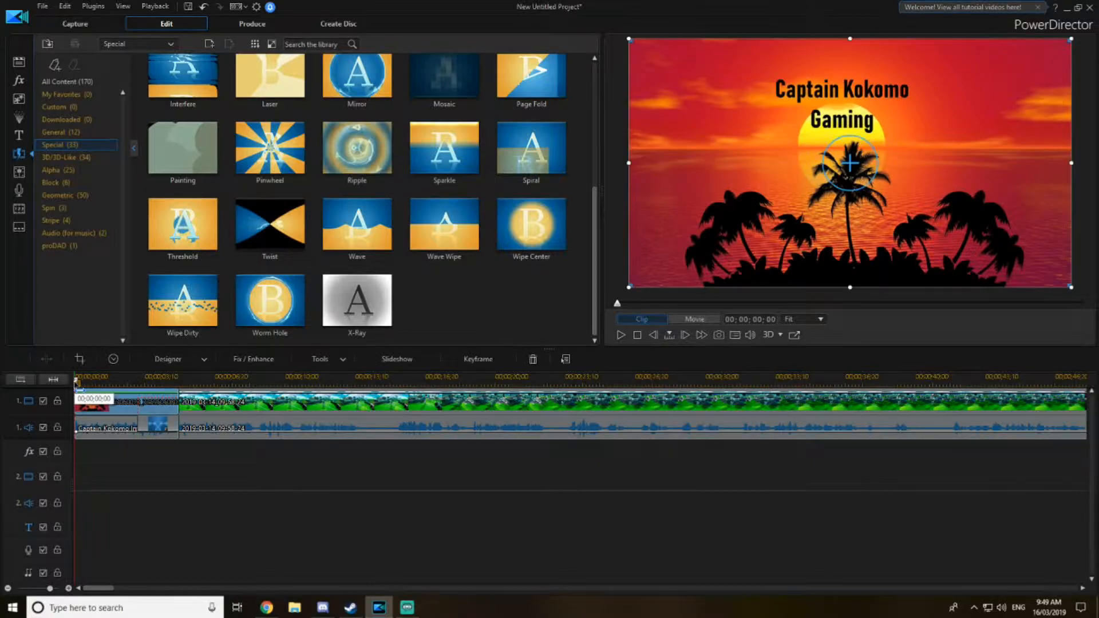
{"action": "left_click", "coordinate": [621, 337]}
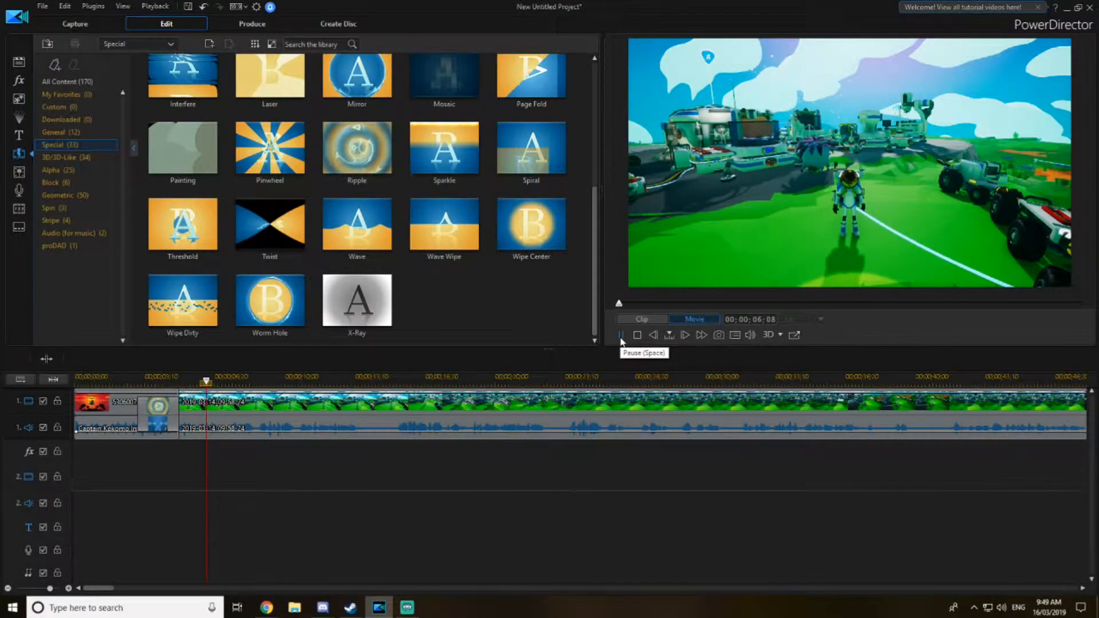
{"action": "left_click", "coordinate": [621, 338]}
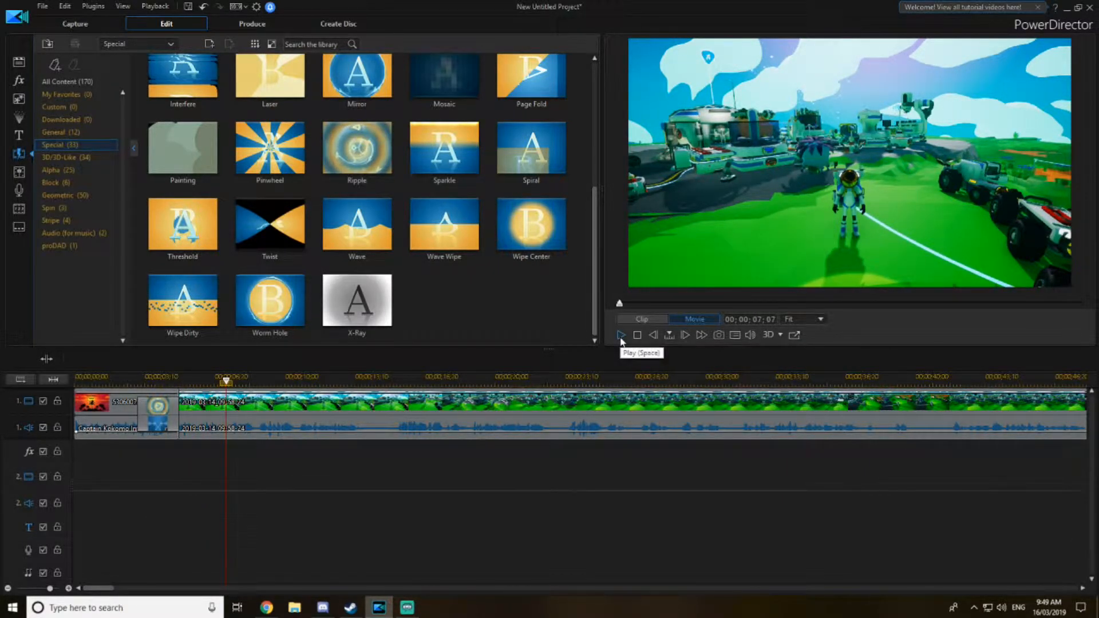
- Reopen the Ripple transition's settings, set its behavior back to Cross, and close the settings
{"action": "double_click", "coordinate": [166, 406]}
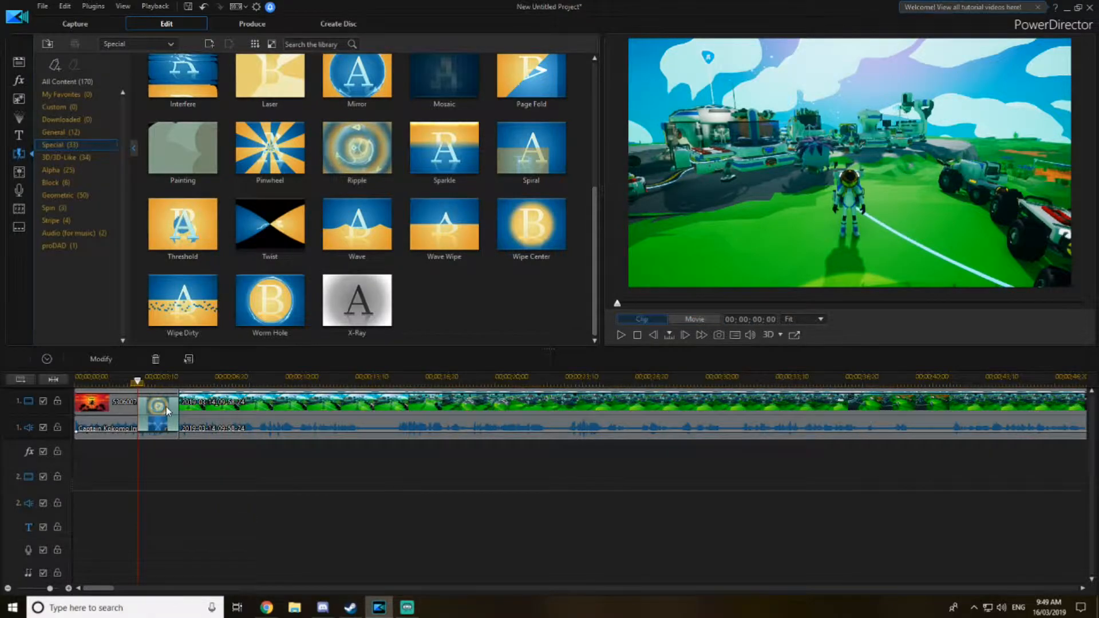
{"action": "left_click", "coordinate": [359, 112]}
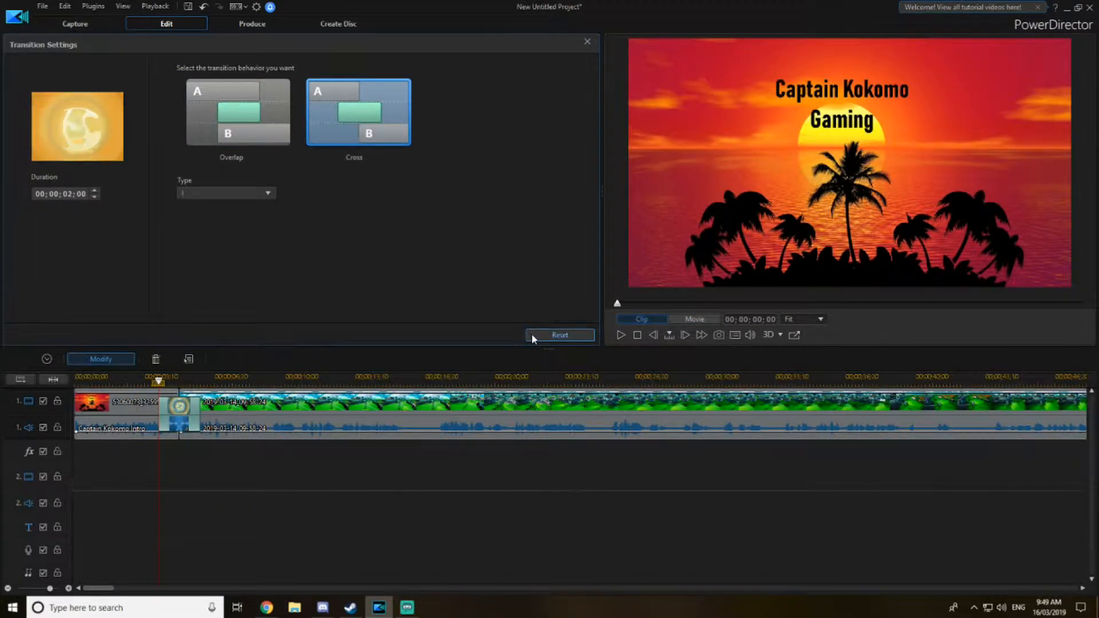
{"action": "left_click", "coordinate": [587, 42]}
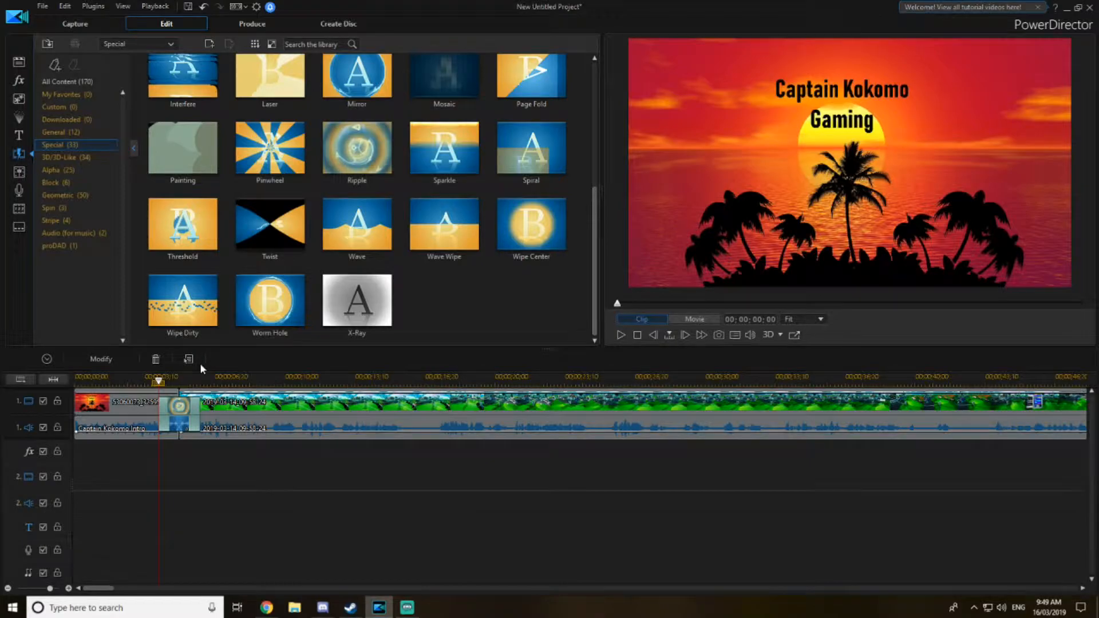
- Play the video from the beginning to preview the intro with the Cross transition
{"action": "left_click", "coordinate": [77, 377]}
{"action": "left_click", "coordinate": [92, 402]}
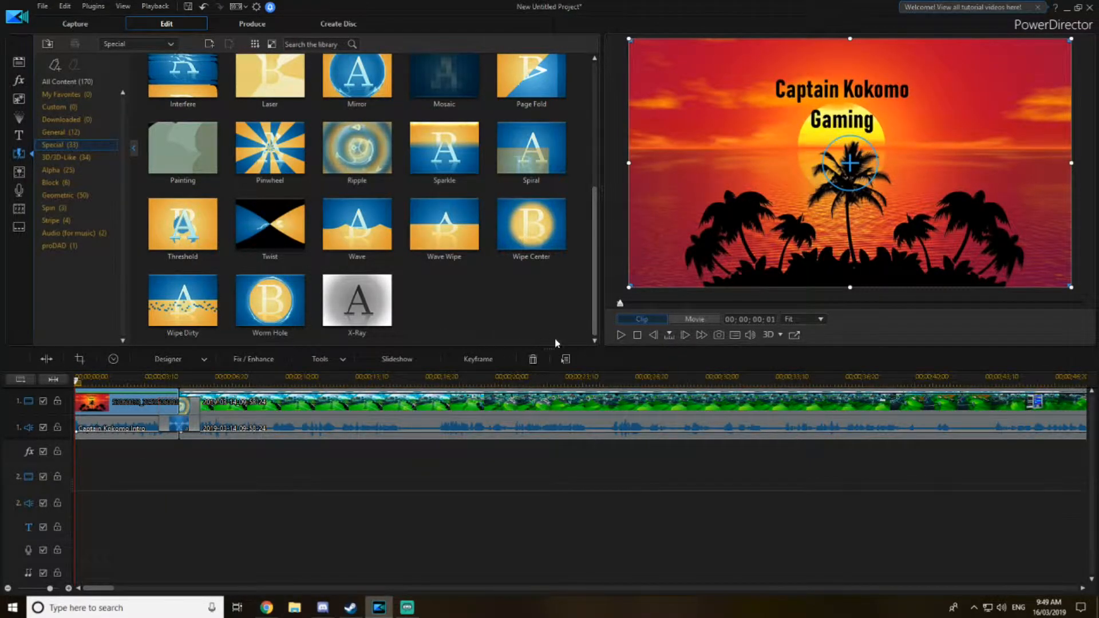
{"action": "left_click", "coordinate": [620, 335]}
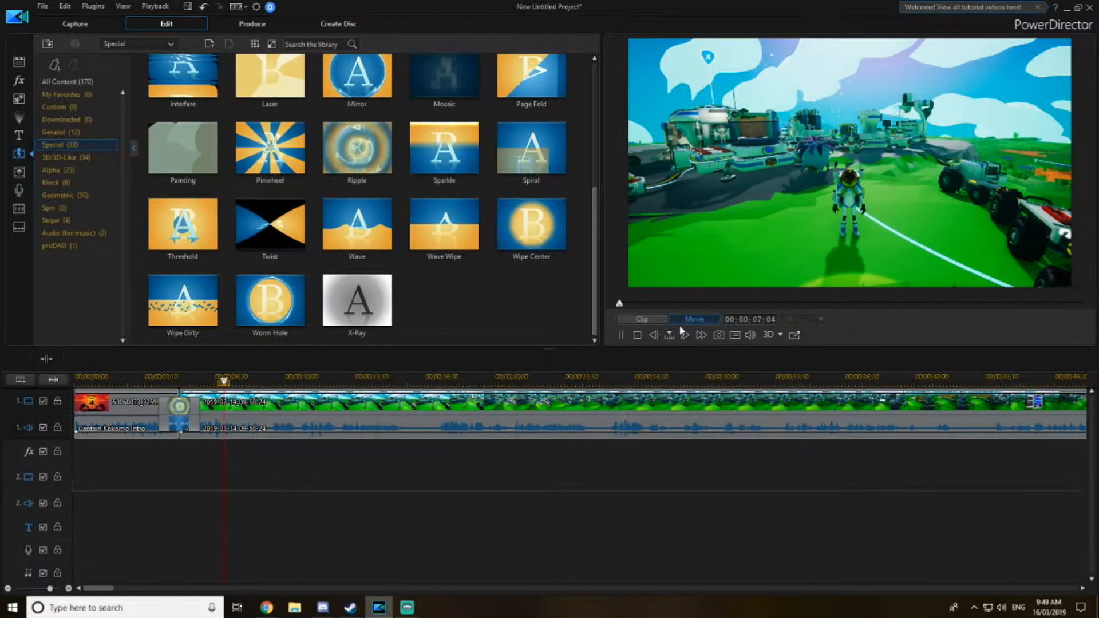
{"action": "left_click", "coordinate": [622, 336]}
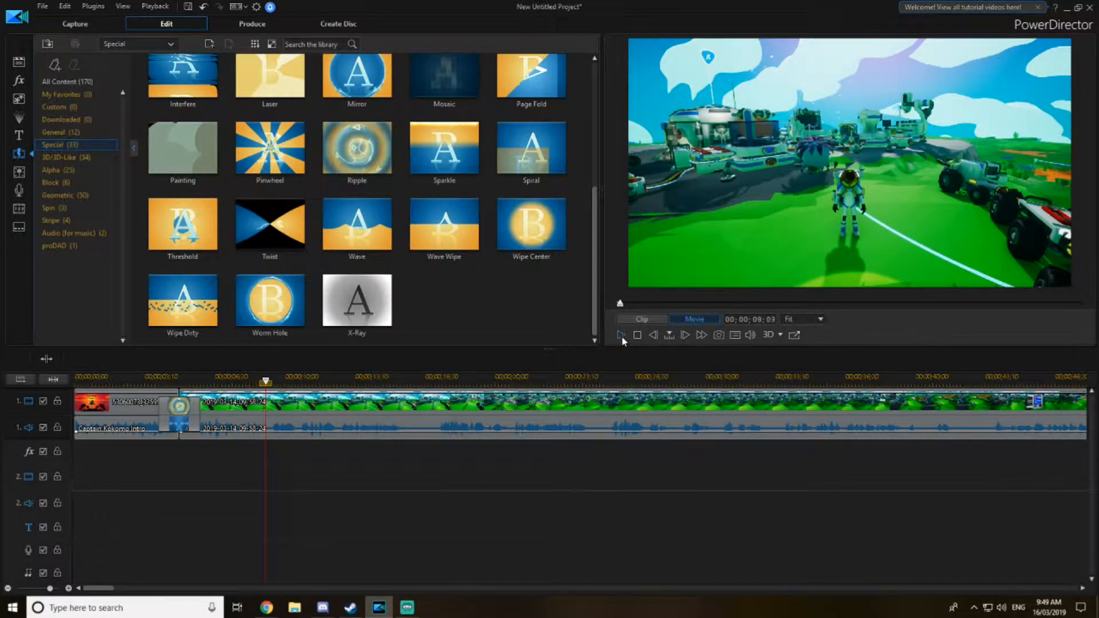